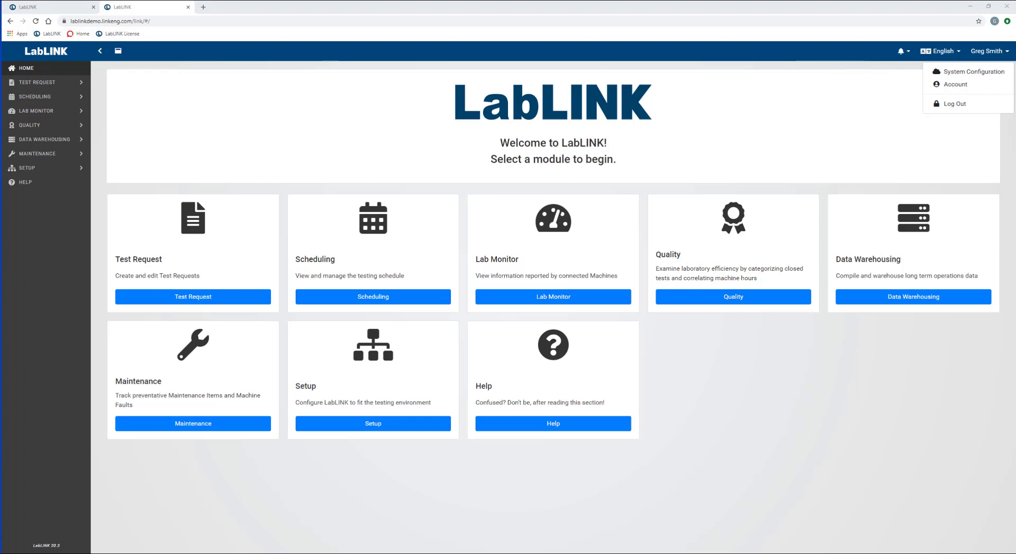
Step: Go from the account menu to System Configuration's File Extension Categories page, via File Extensions
key("Escape")
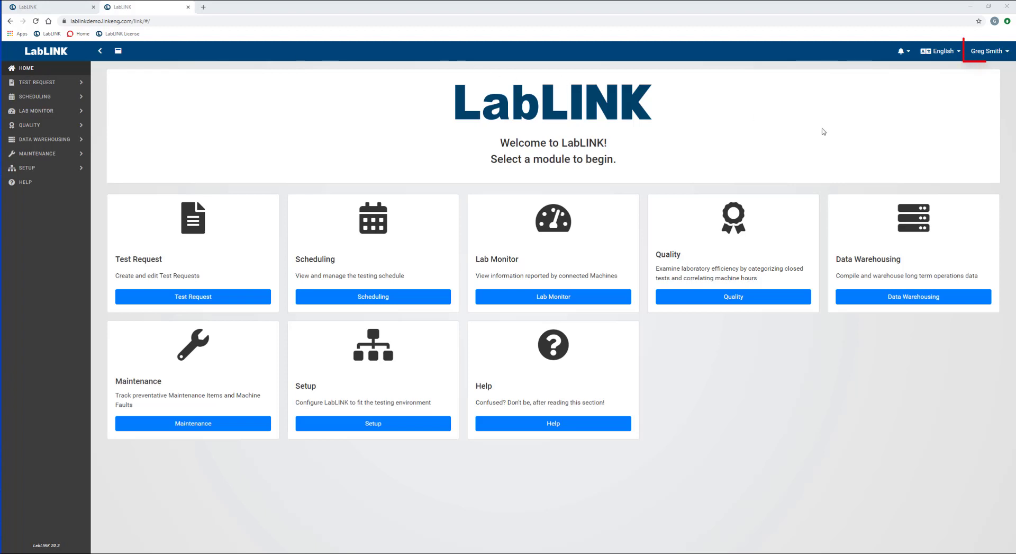
left_click(994, 58)
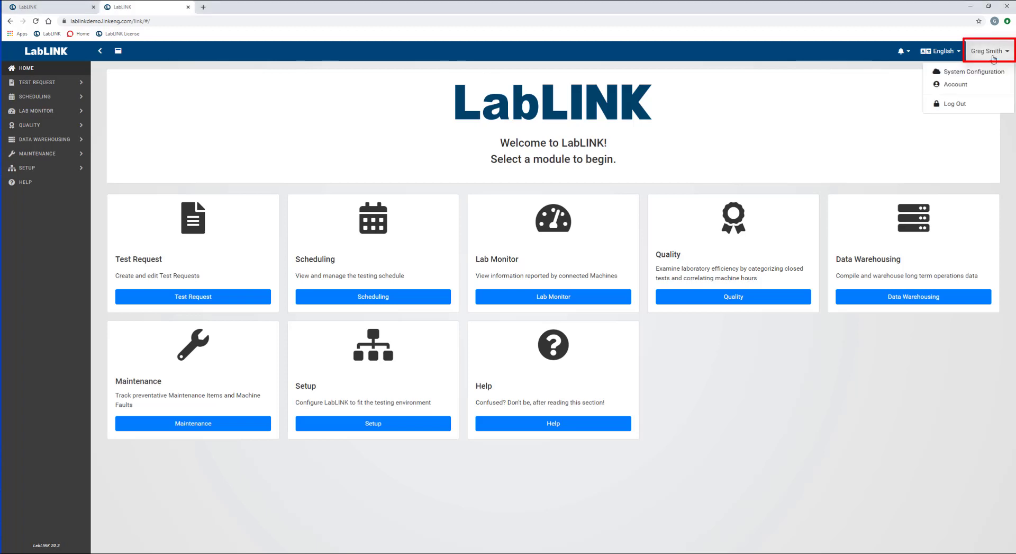
left_click(963, 72)
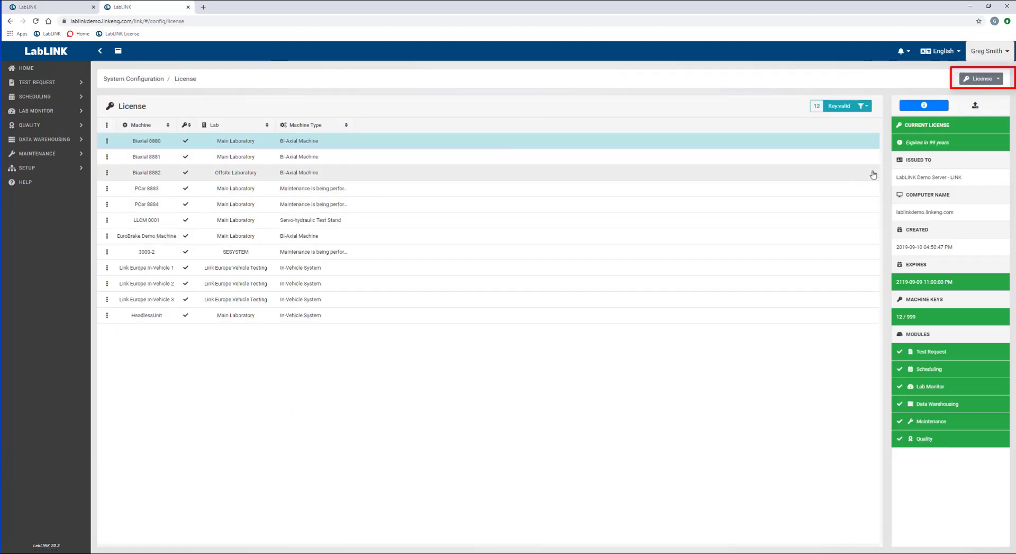
left_click(985, 79)
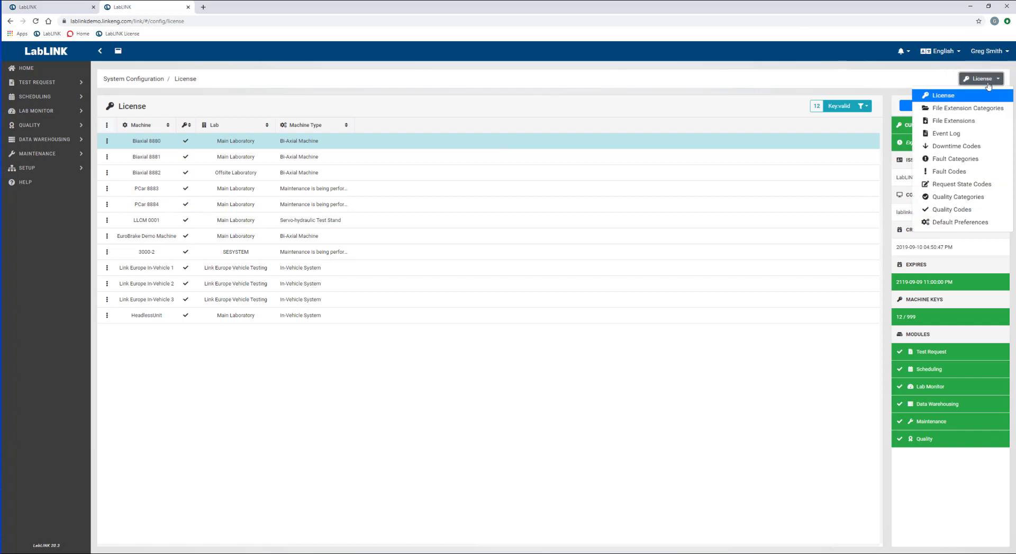
left_click(949, 121)
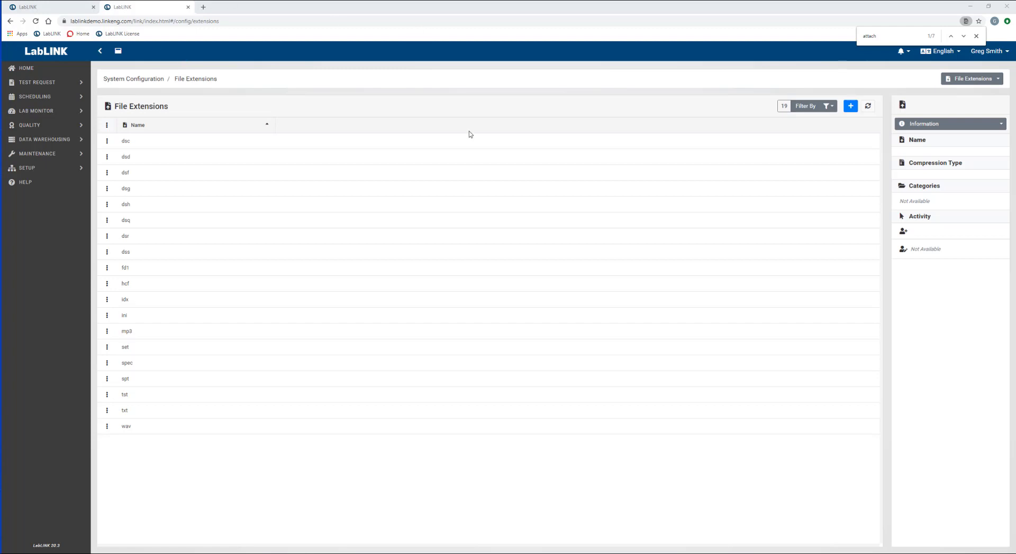
left_click(967, 79)
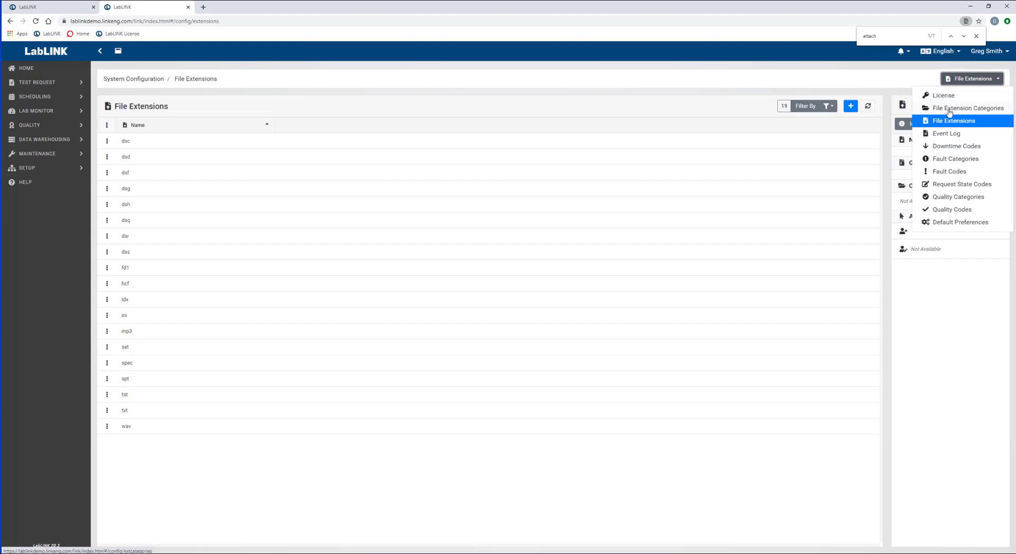
left_click(949, 111)
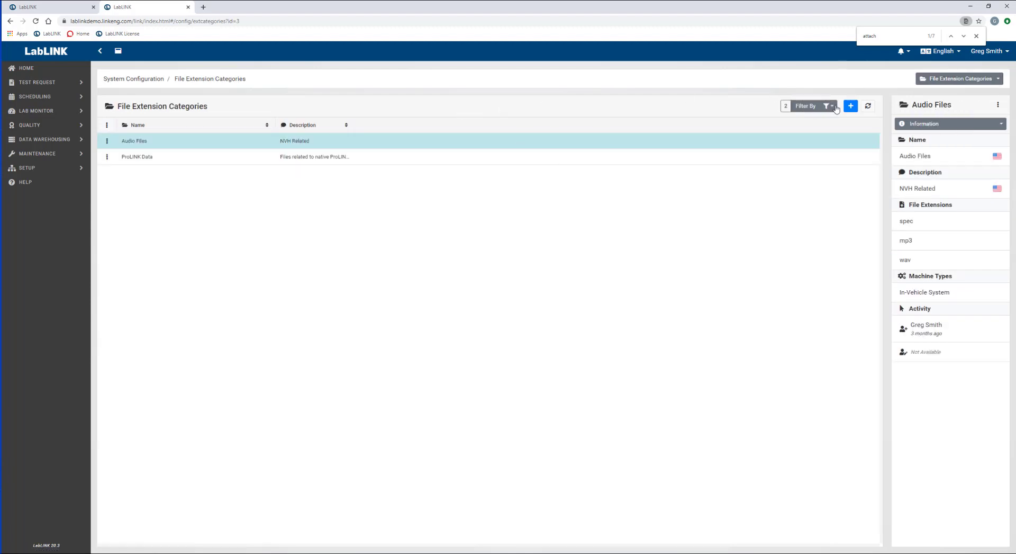
Step: Create and save a 'Documents' category with Allow Attachments ticked
left_click(851, 106)
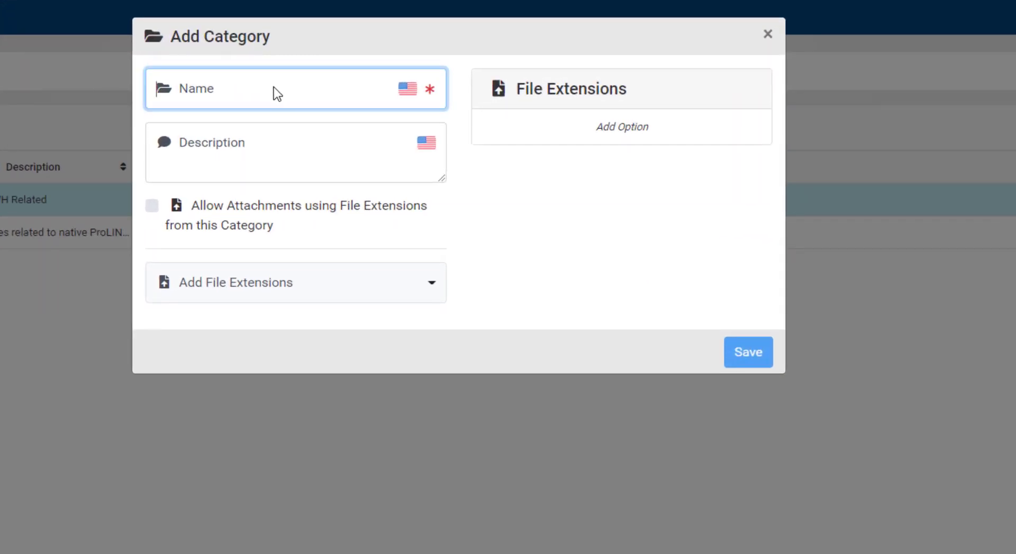
type("Docum")
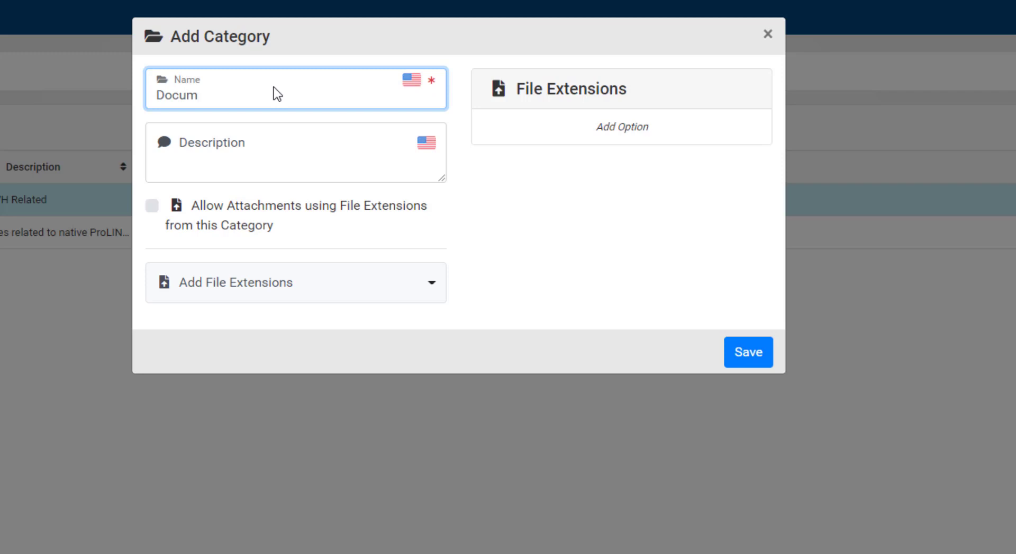
type("ents")
key("Tab")
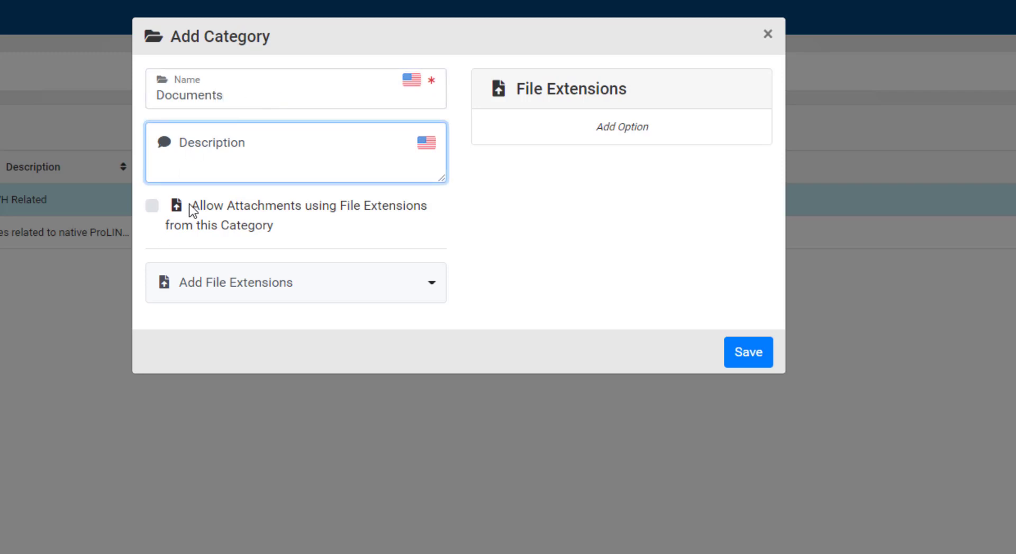
left_click(157, 206)
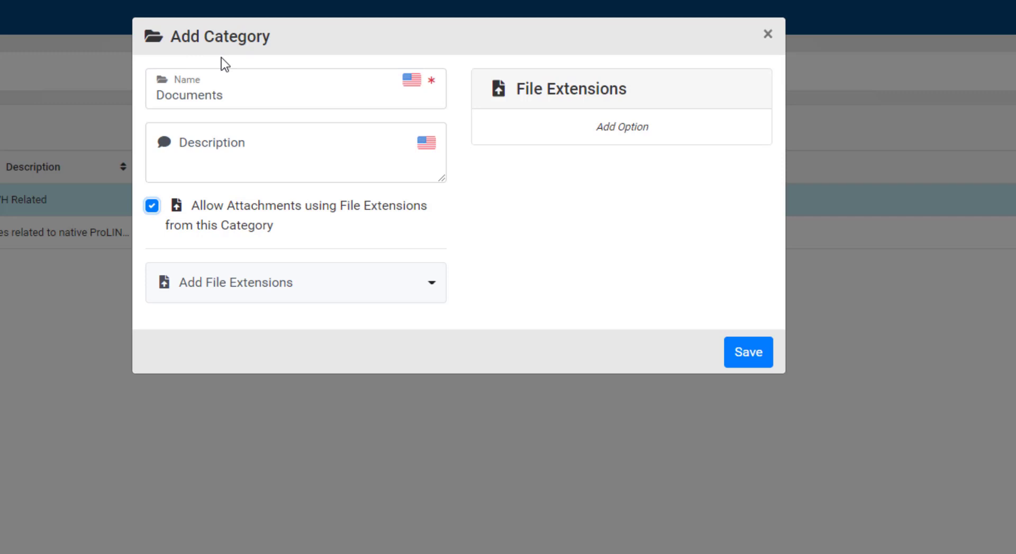
left_click(750, 354)
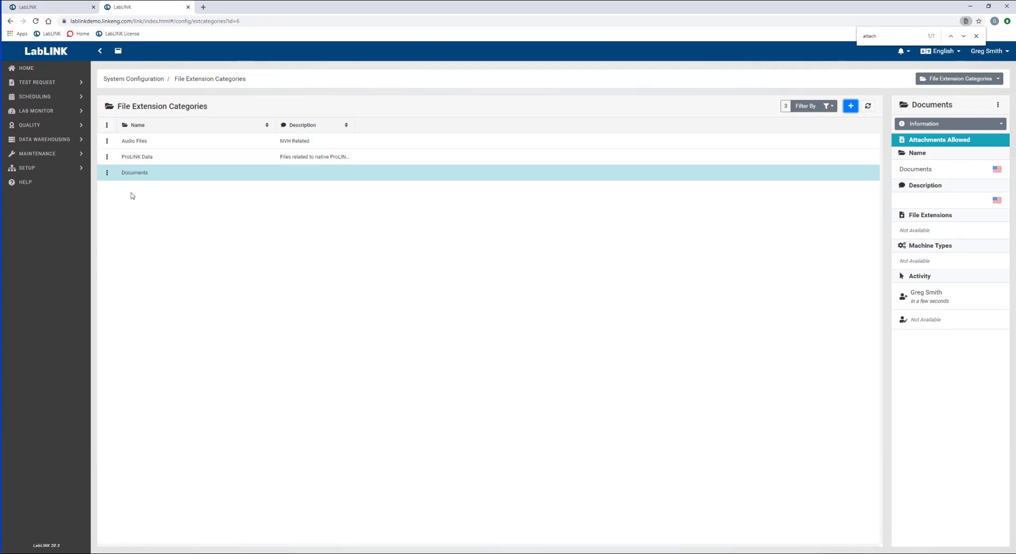
Step: On File Extensions, add pdf with Optimal compression in the Documents category
left_click(962, 80)
left_click(935, 122)
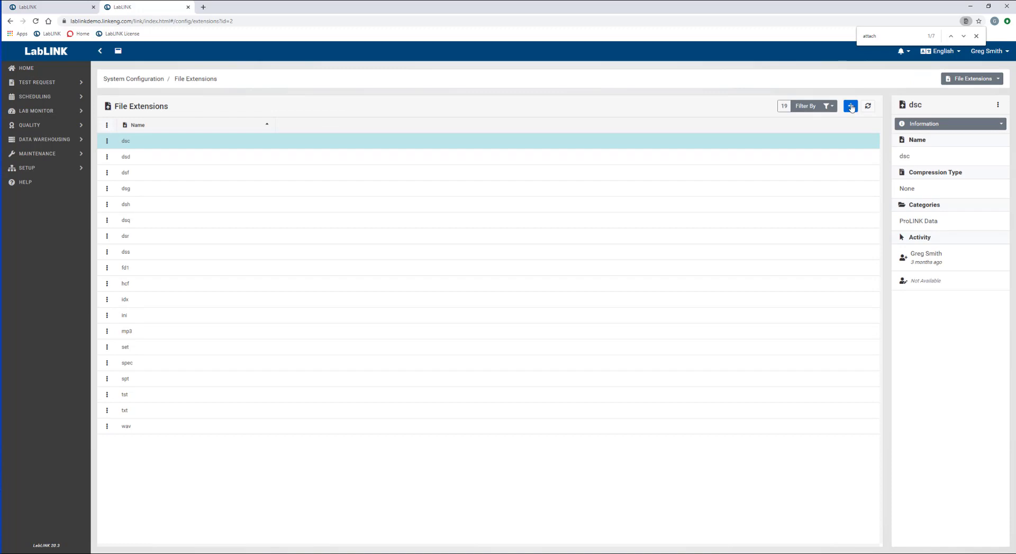
left_click(851, 108)
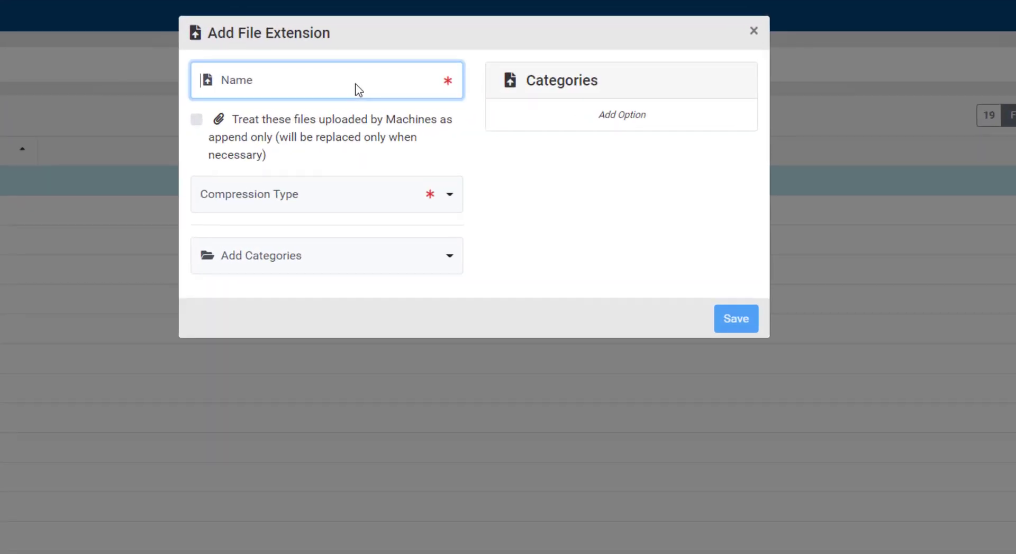
type("pdf")
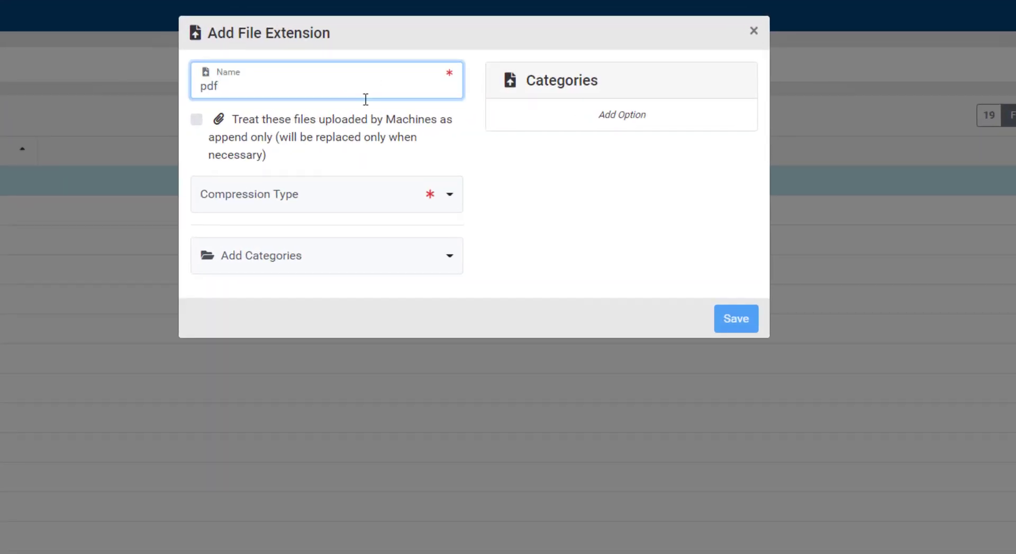
key("Tab")
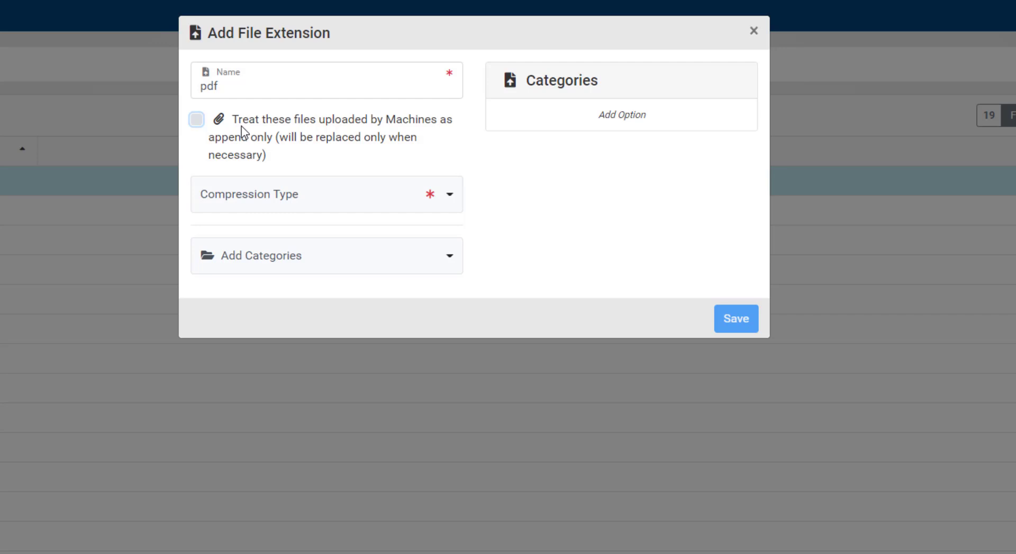
left_click(246, 211)
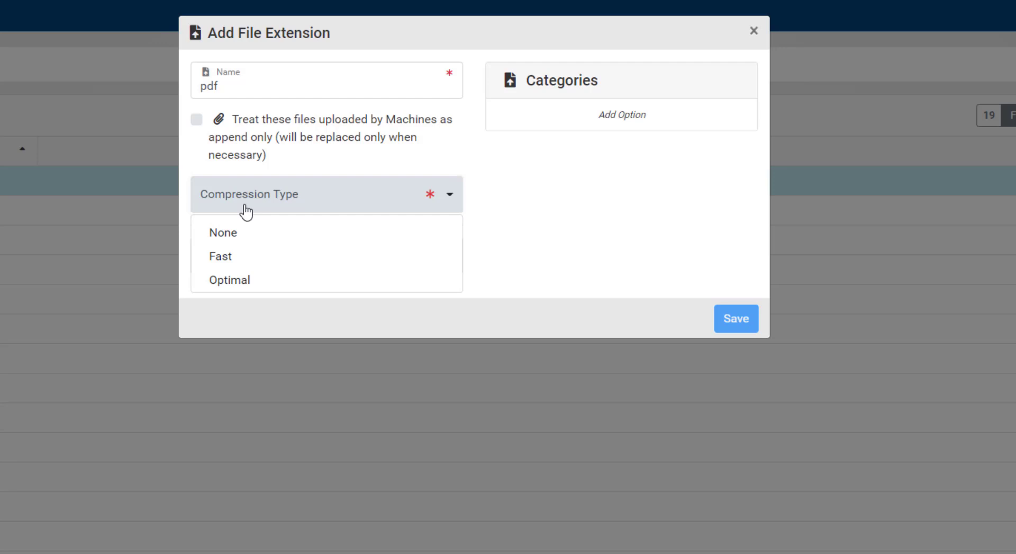
left_click(252, 283)
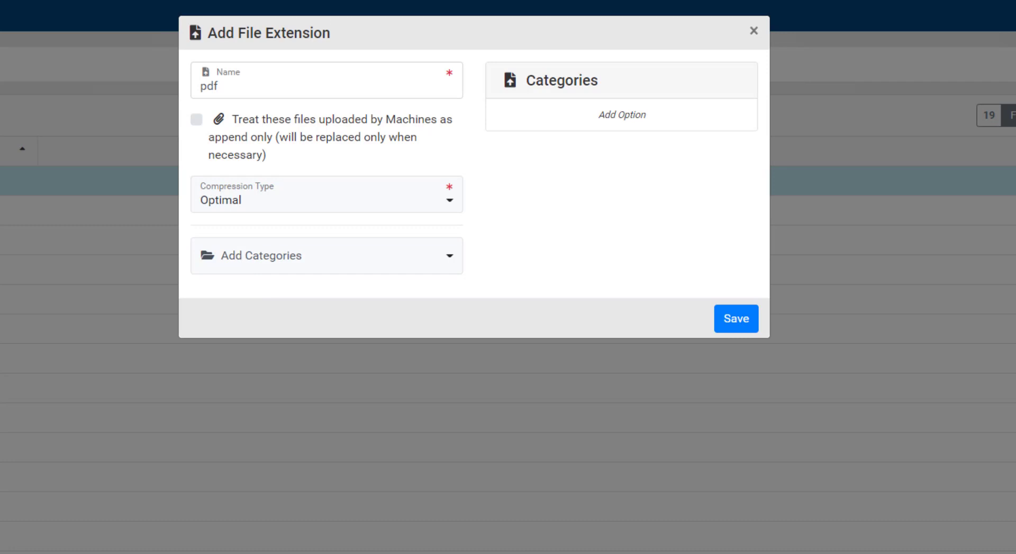
left_click(292, 272)
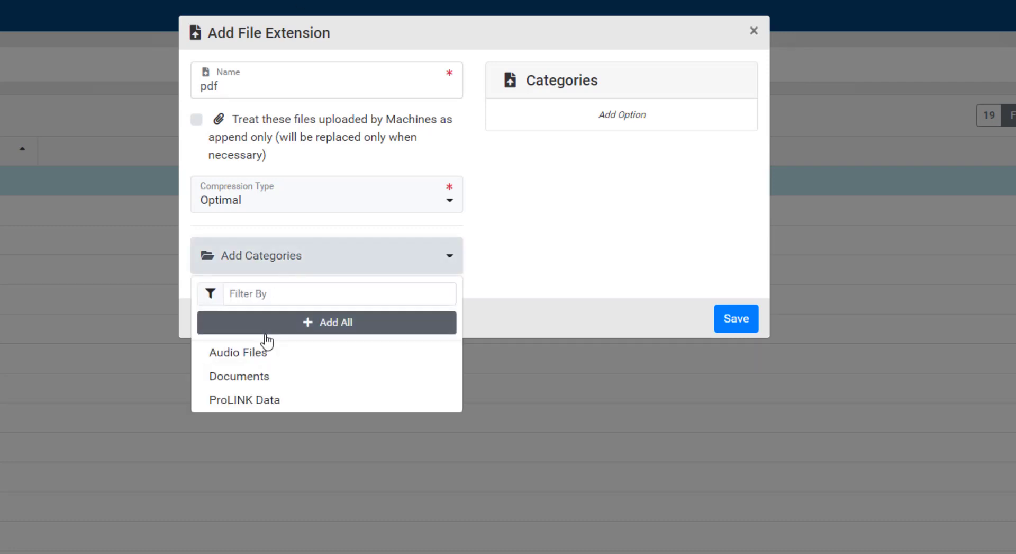
left_click(260, 377)
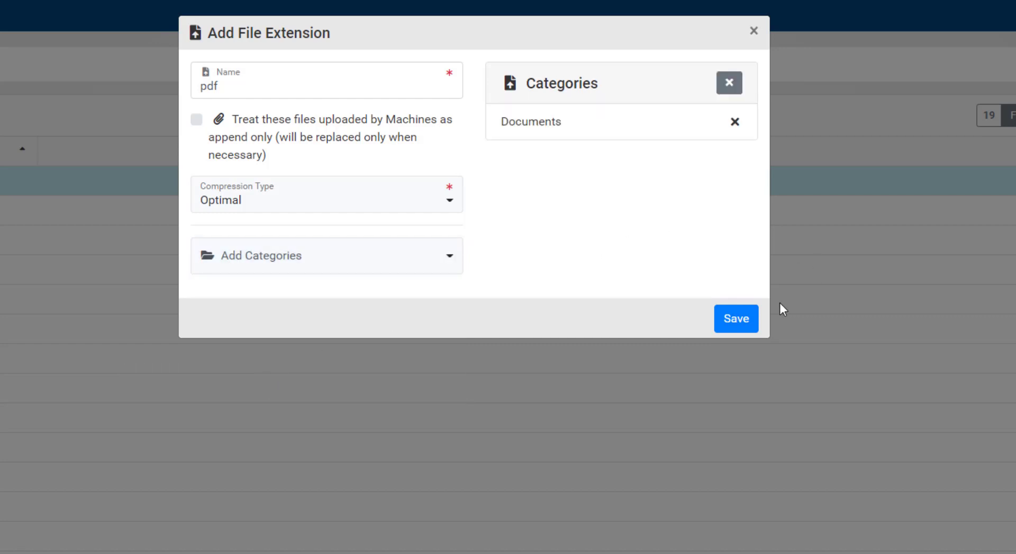
left_click(741, 320)
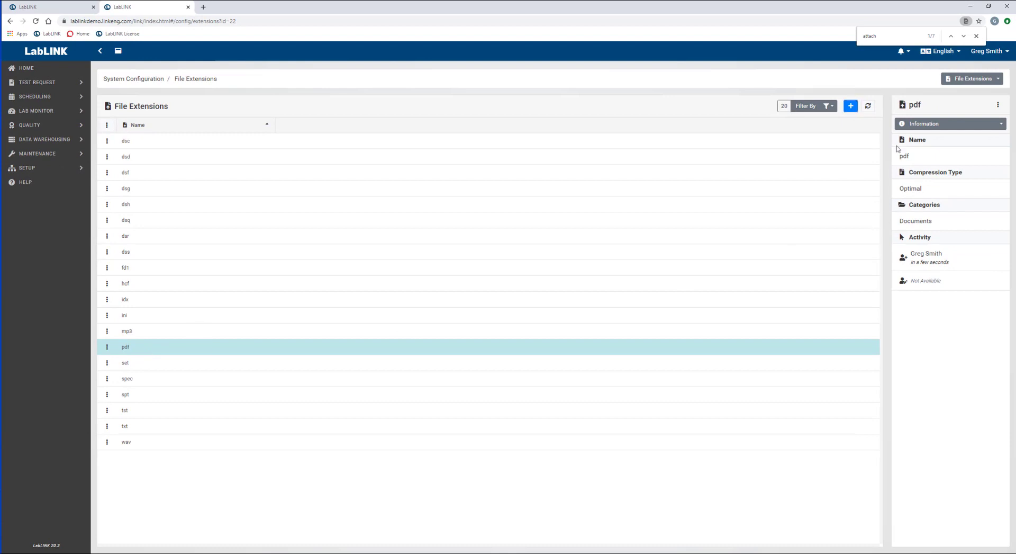
Step: Add jpg with no compression in the Documents category
left_click(851, 106)
left_click(395, 87)
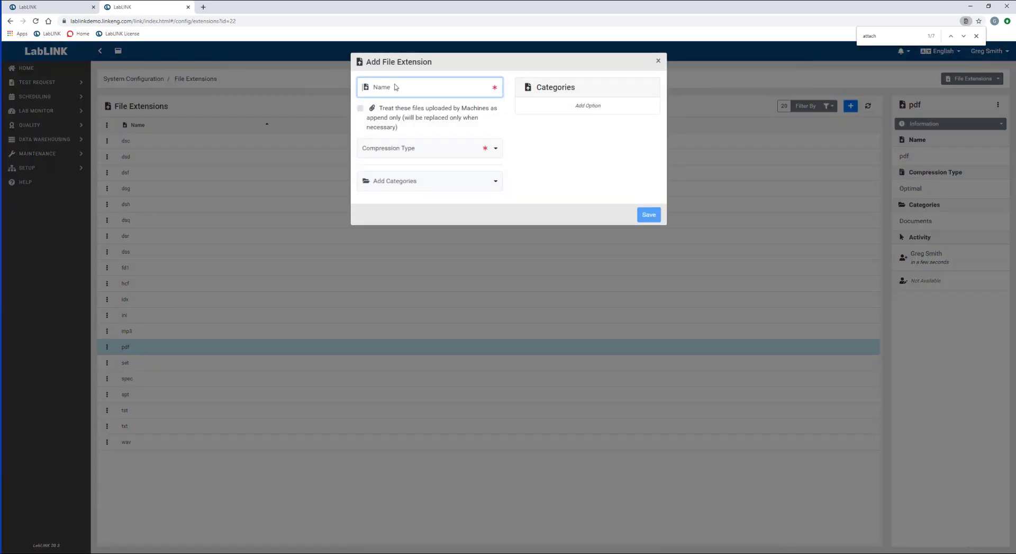
type("jpg")
key("Tab")
left_click(379, 156)
left_click(378, 171)
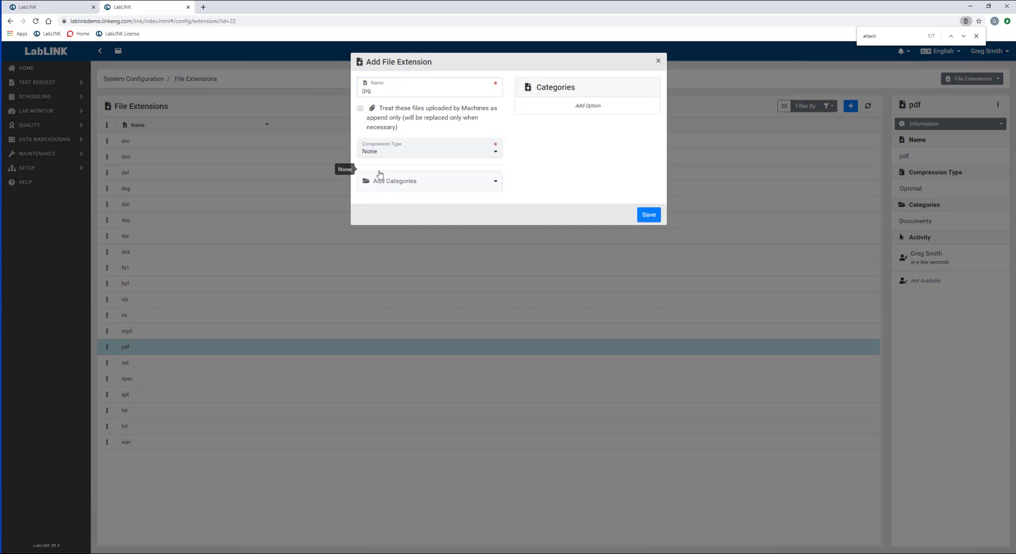
left_click(386, 189)
left_click(386, 248)
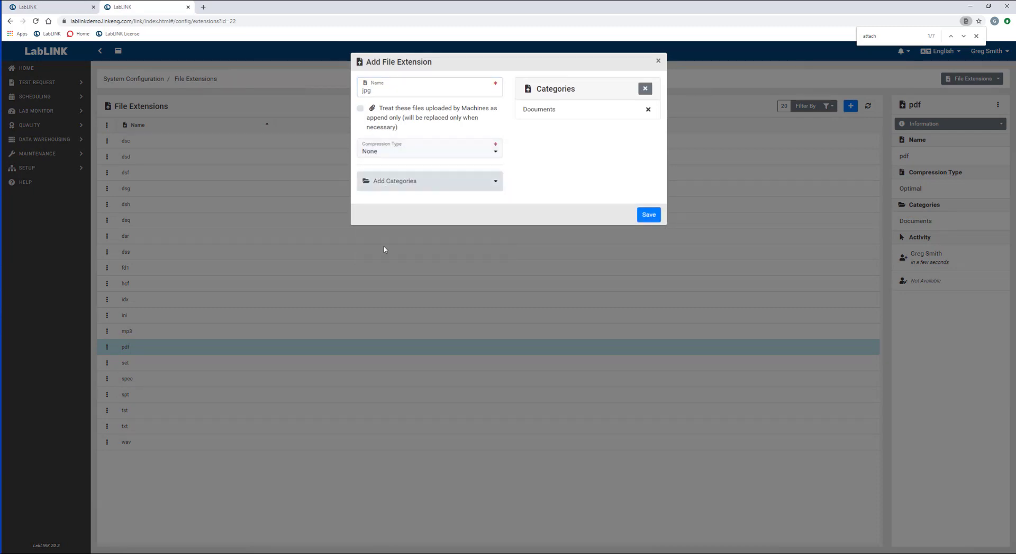
left_click(647, 217)
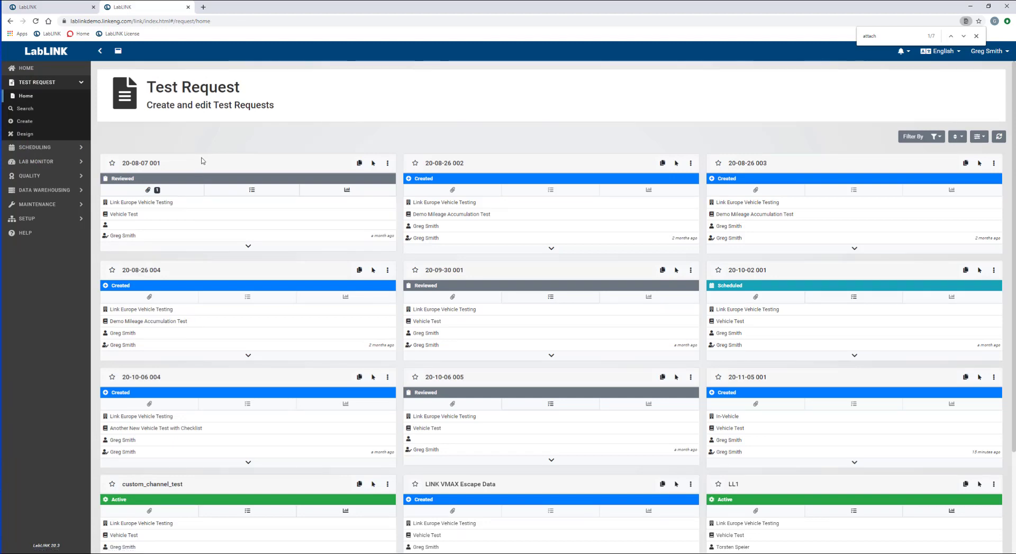
Step: Open test request 20-08-26 004 and switch it into edit mode
left_click(146, 273)
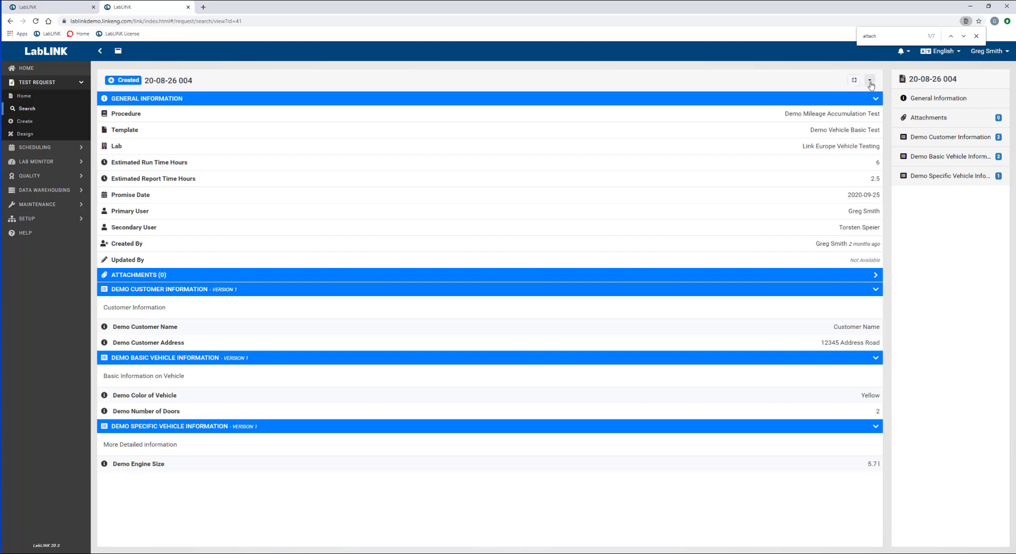
left_click(869, 83)
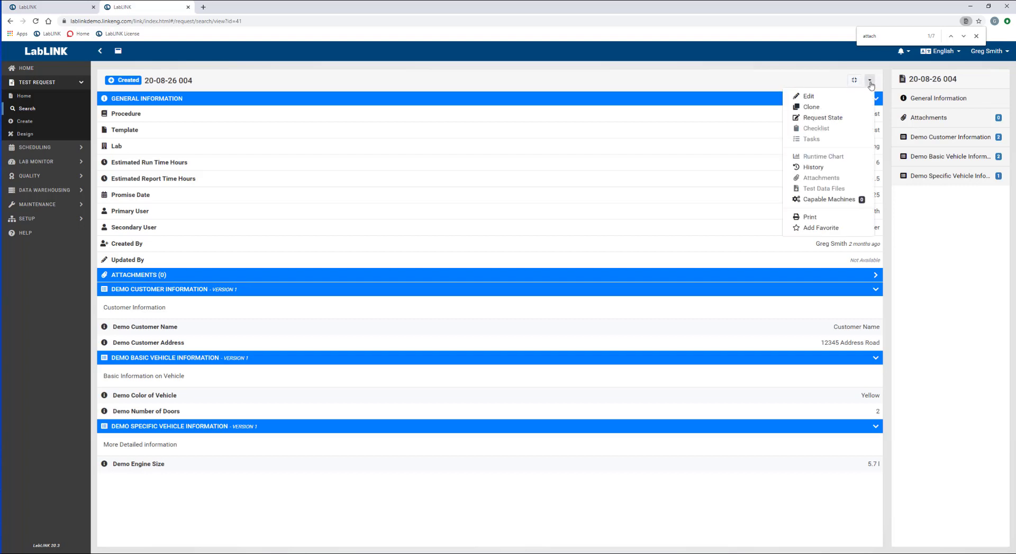
left_click(808, 96)
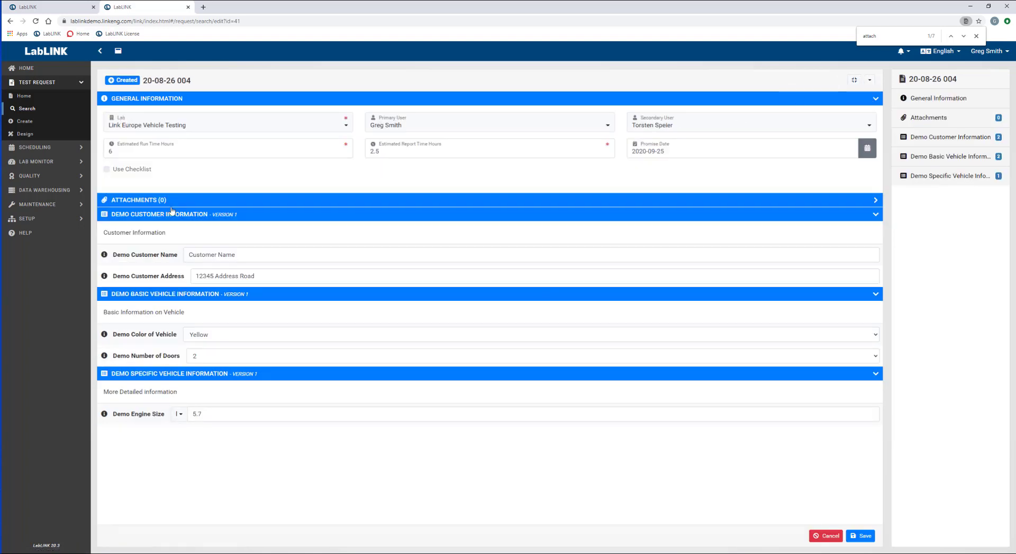
Step: Upload vv.pdf from Downloads as an attachment, then browse for another file
left_click(250, 205)
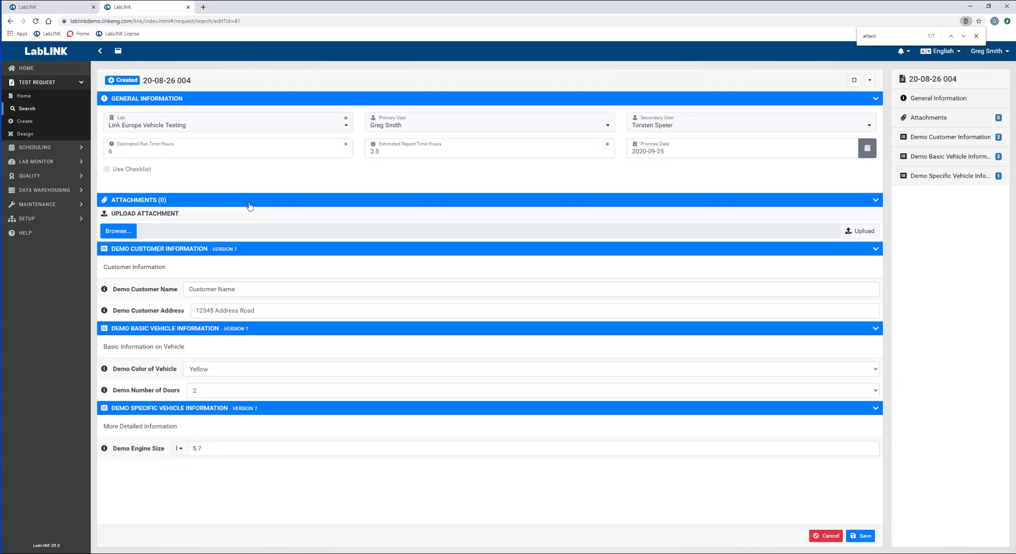
left_click(119, 231)
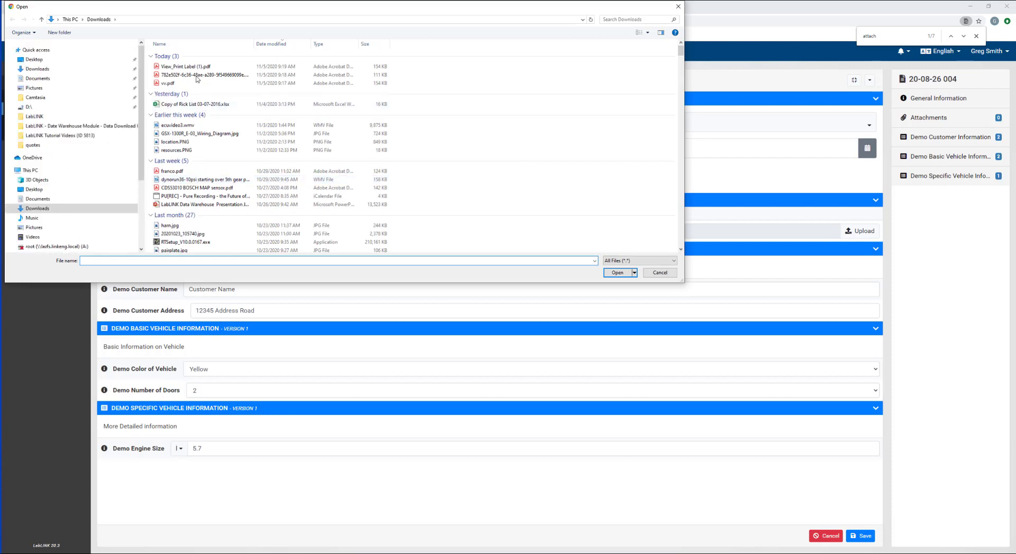
left_click(172, 84)
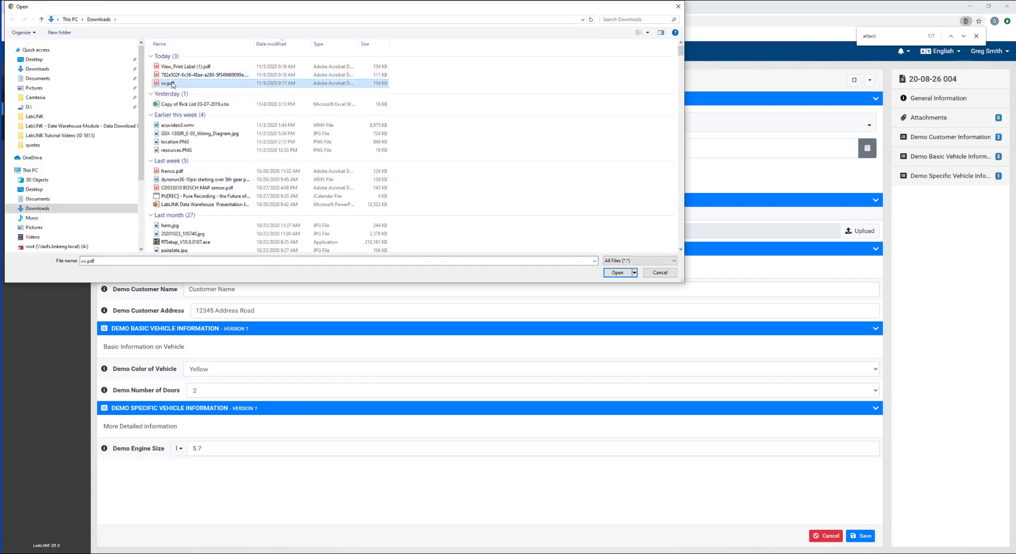
double_click(172, 84)
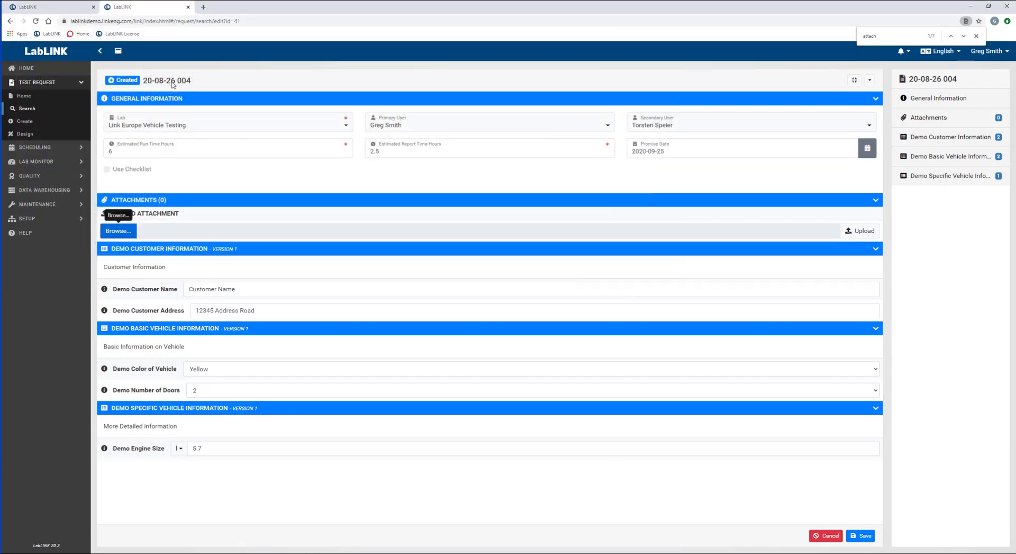
left_click(850, 231)
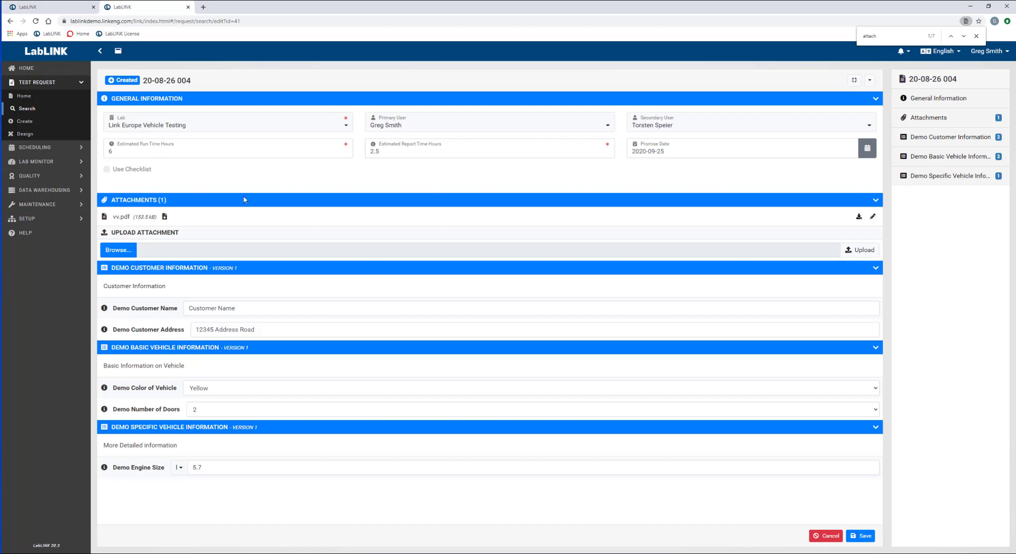
left_click(131, 250)
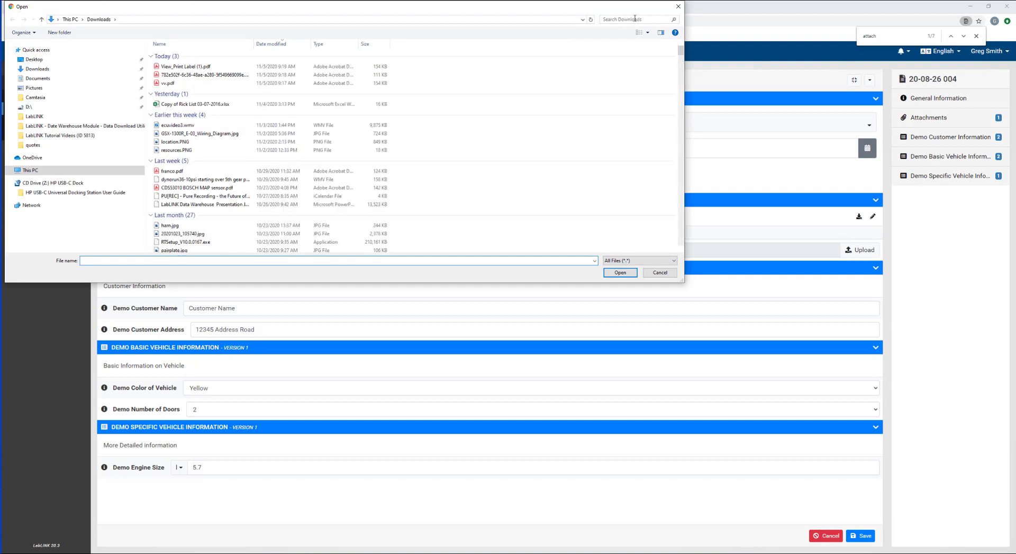
Step: Search Downloads for 1.jpg, select it and upload it as the second attachment
left_click(635, 19)
type("1.jpg")
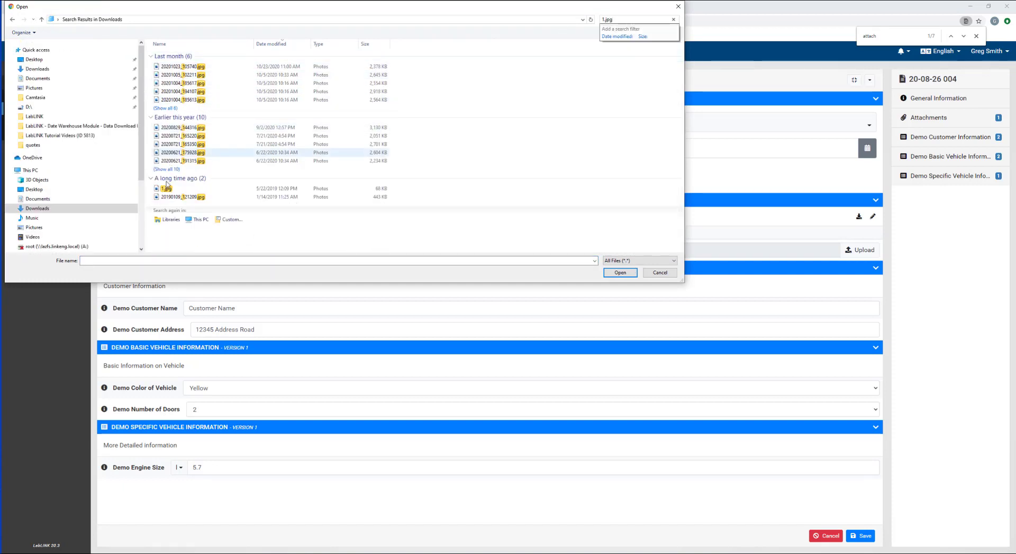
double_click(167, 189)
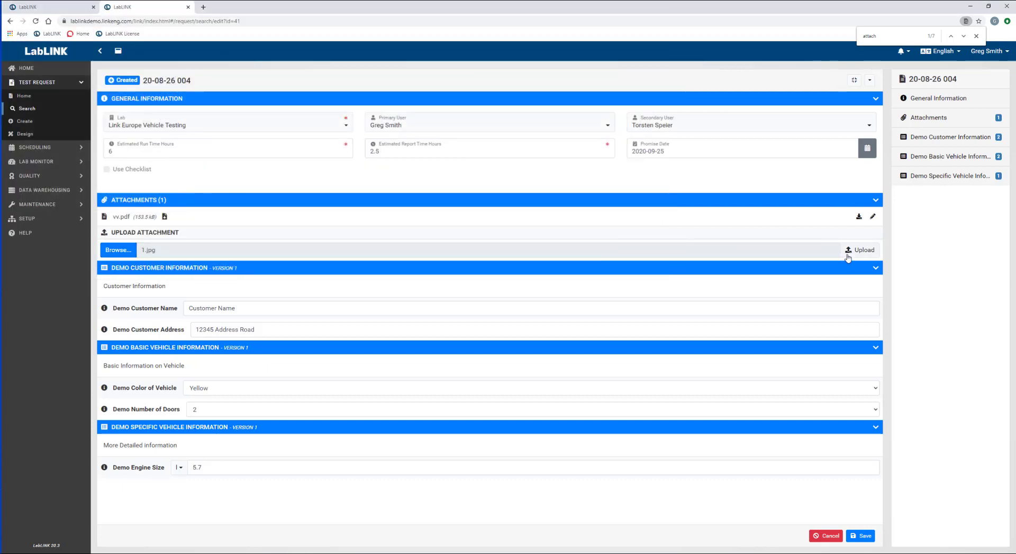
left_click(849, 252)
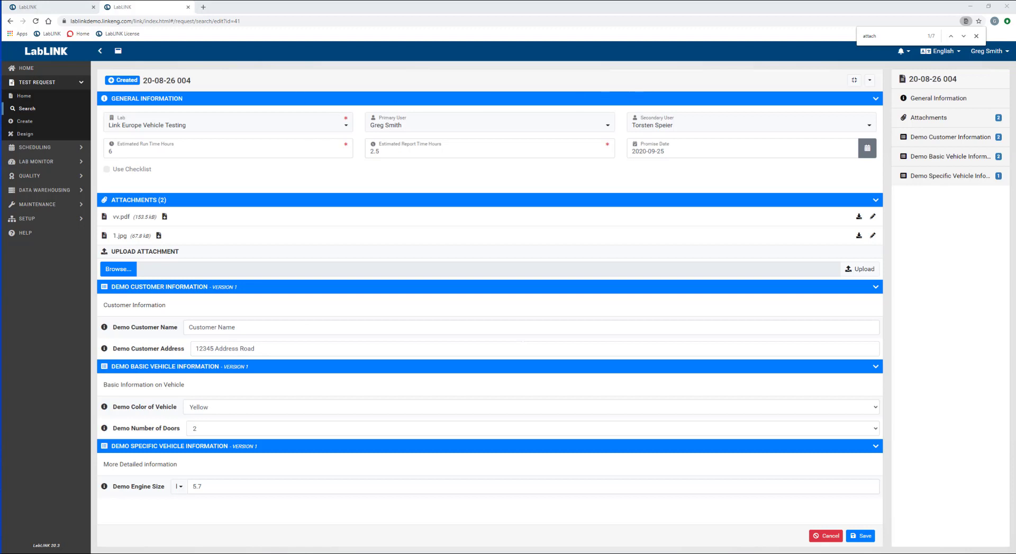
Step: Return to System Configuration and go via File Extensions to the File Extension Categories page
left_click(986, 52)
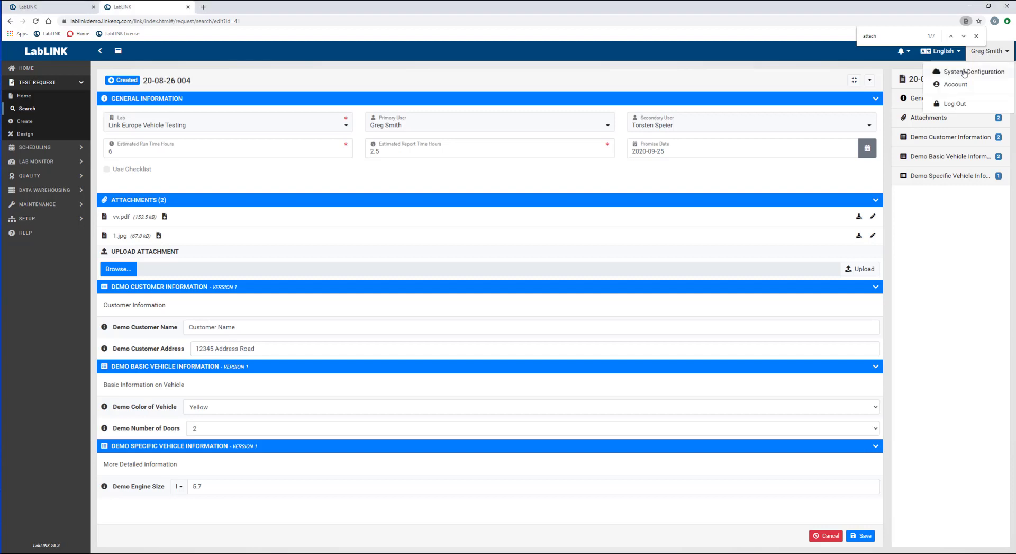
left_click(965, 74)
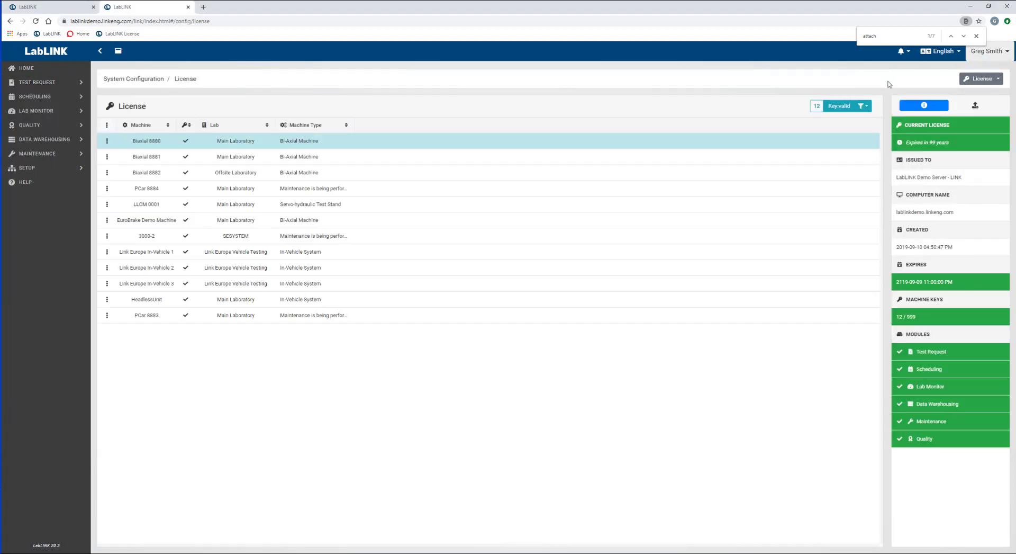
left_click(966, 79)
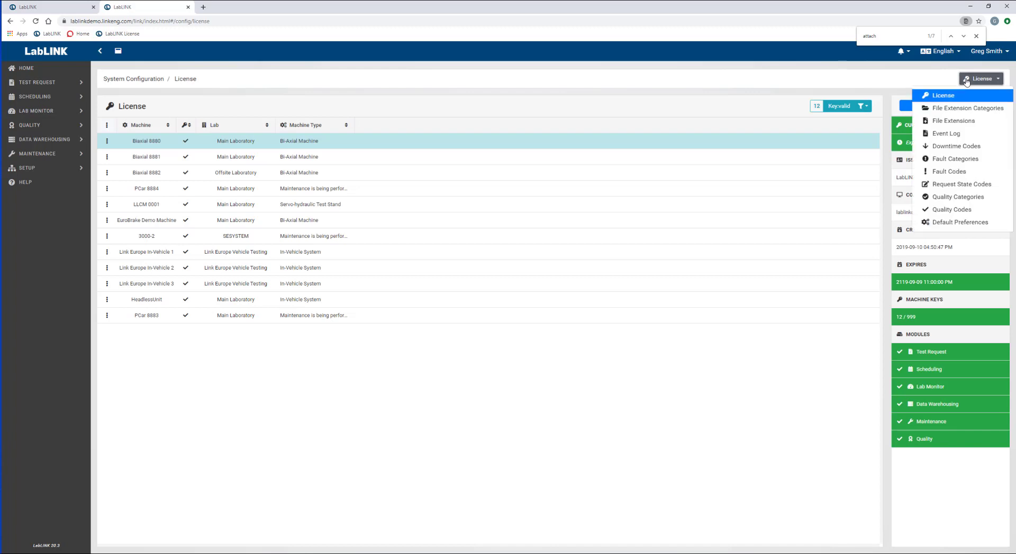
left_click(951, 122)
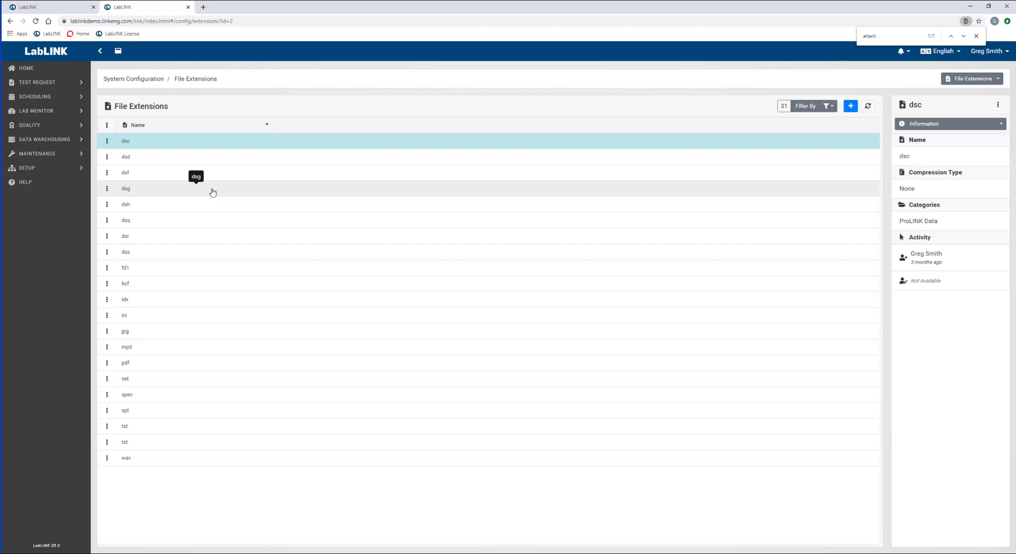
left_click(977, 80)
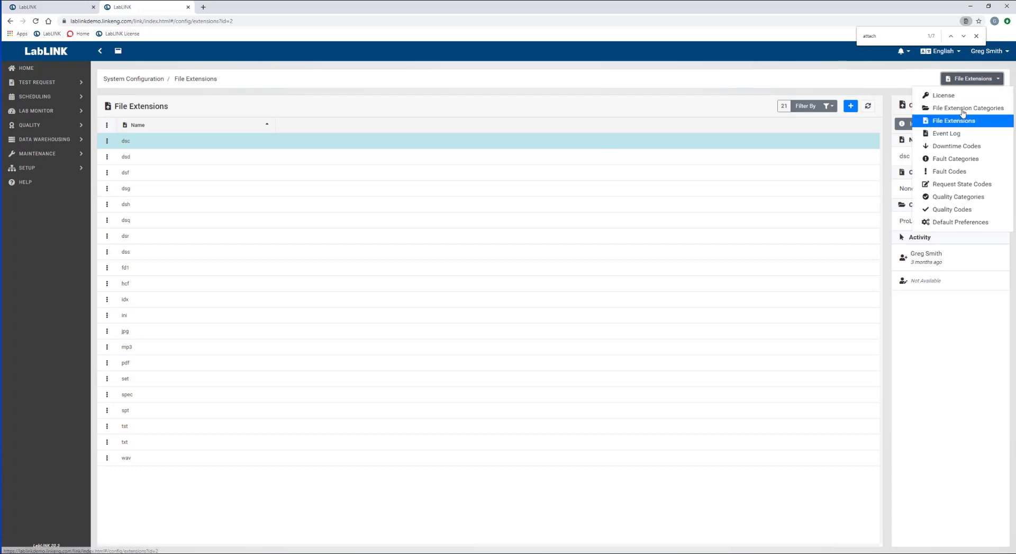
left_click(964, 109)
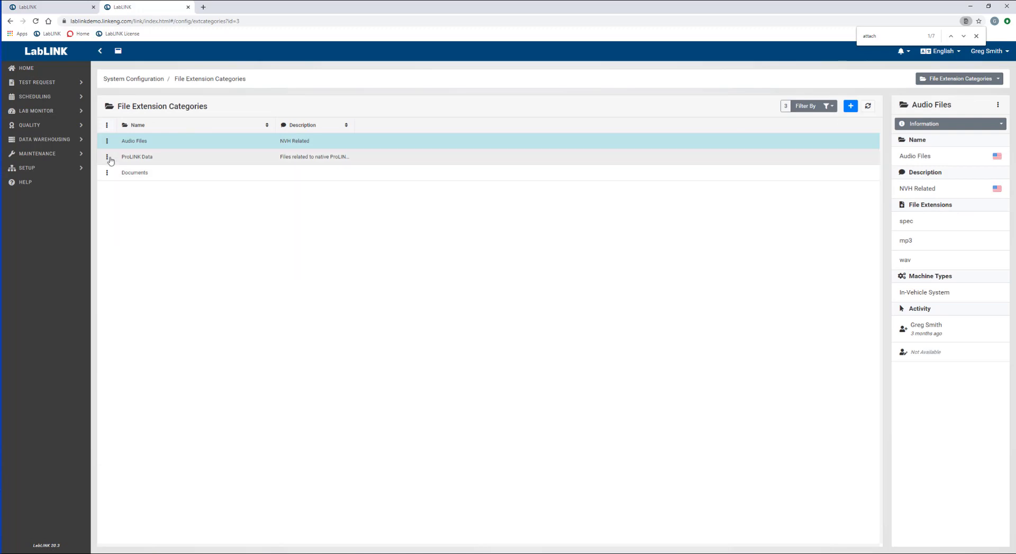
Step: Review the ProLINK Data category in its editor, save it, and go to Setup
left_click(108, 158)
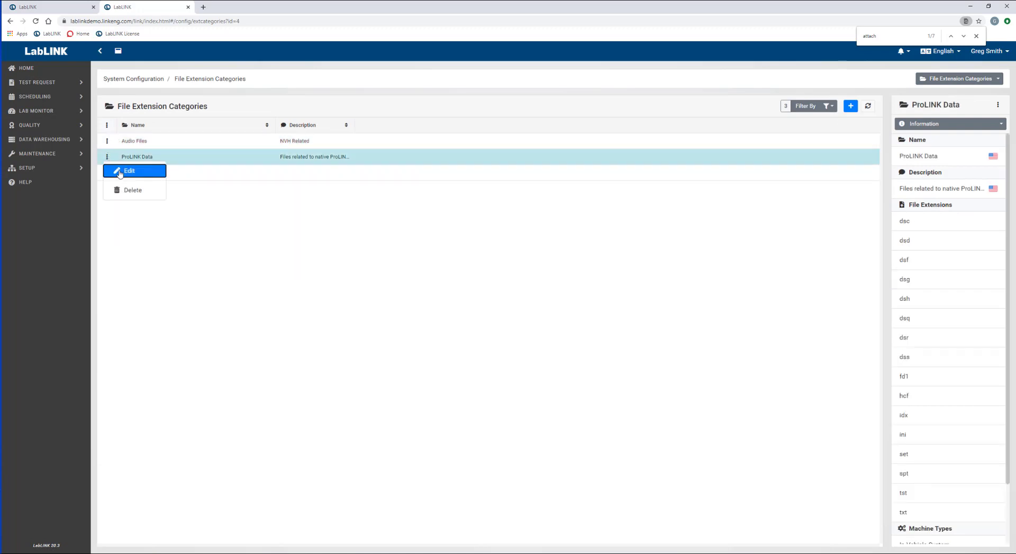
left_click(127, 171)
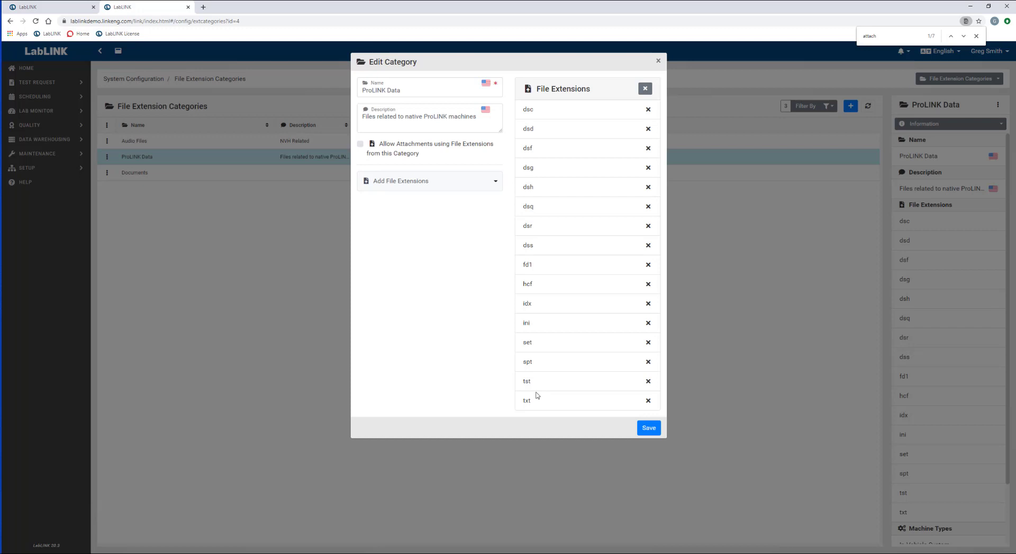
left_click(644, 429)
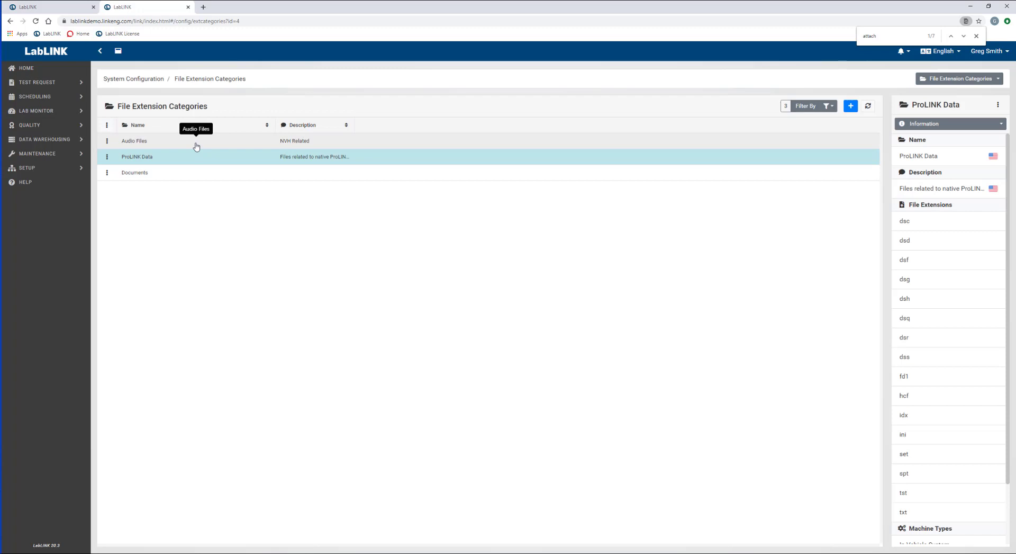
left_click(34, 168)
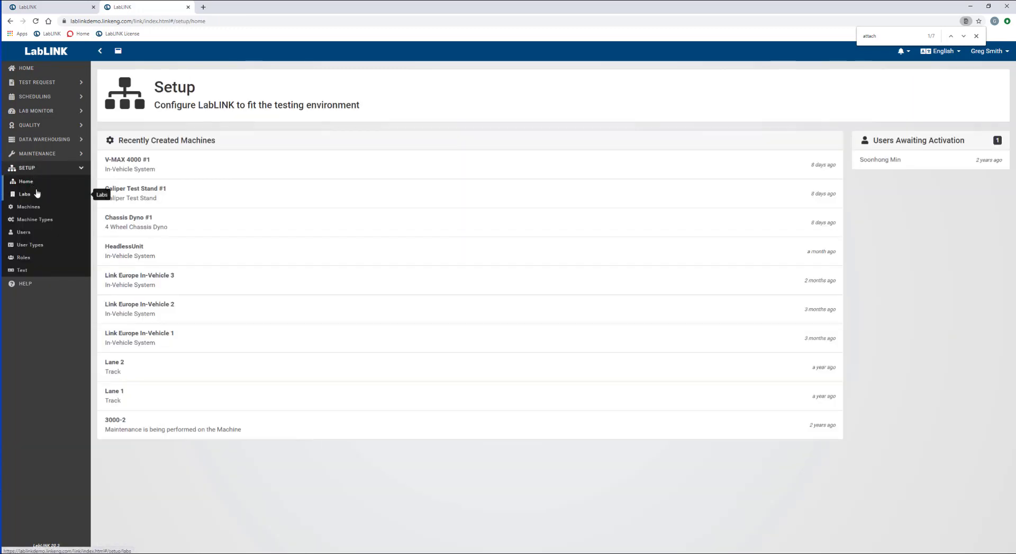
Step: Under Machine Types, select In-Vehicle System and view its Test Data Extension Whitelist
left_click(31, 220)
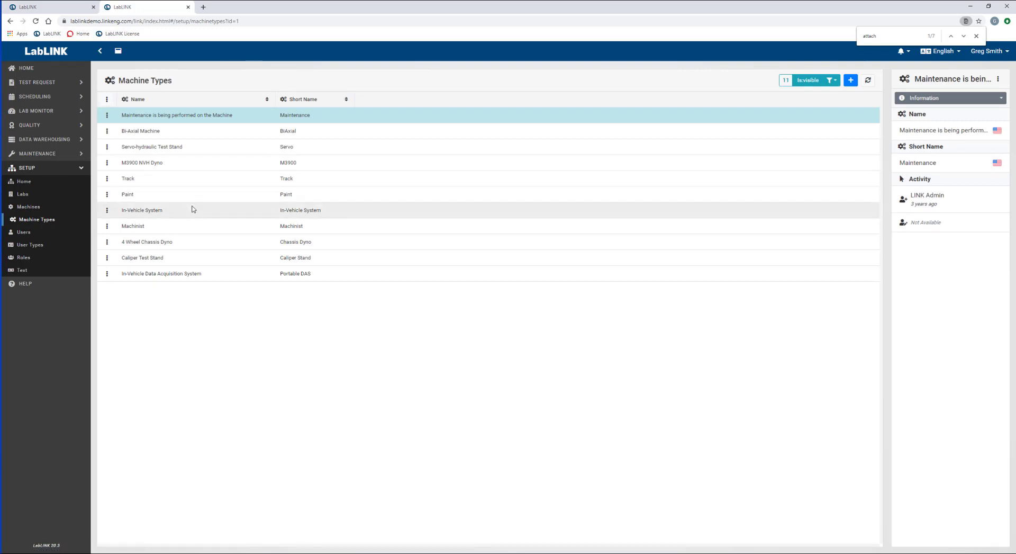
left_click(144, 212)
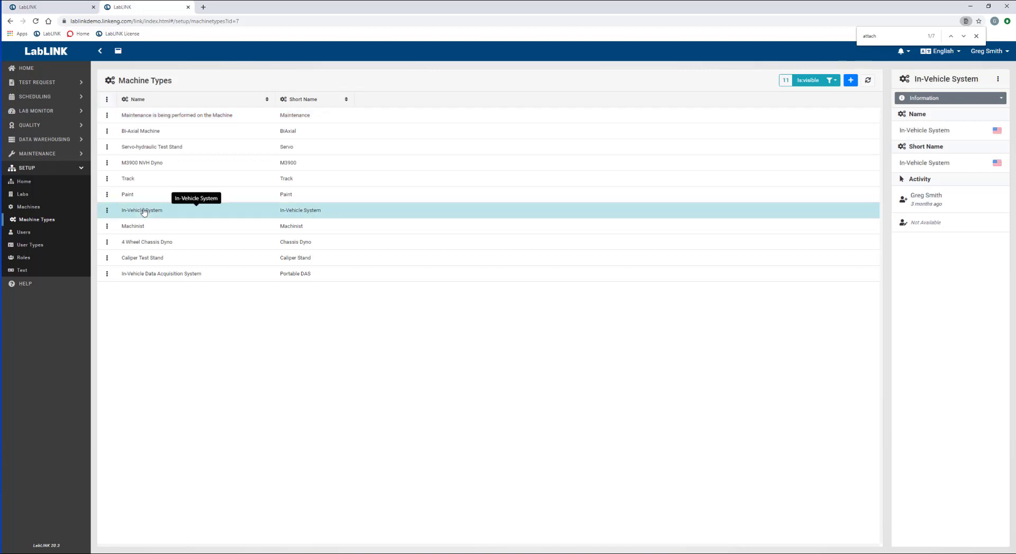
left_click(962, 100)
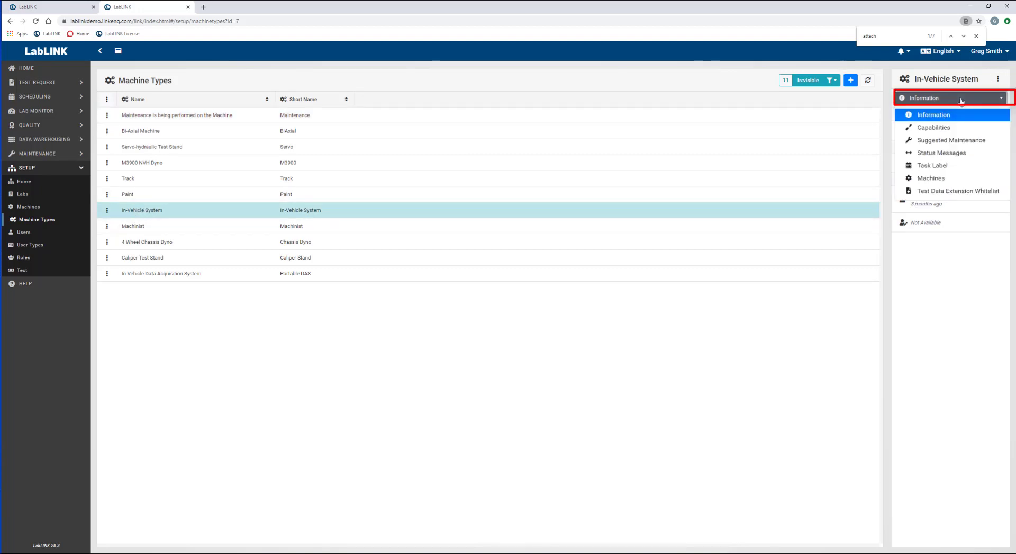
left_click(932, 191)
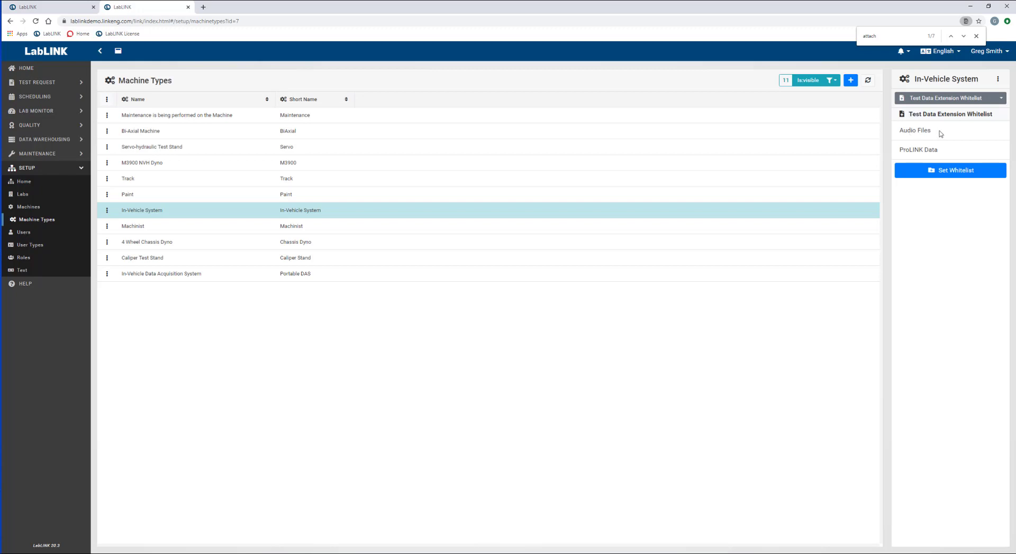
Step: Add Documents to the whitelist, re-add Audio Files after removing it, and save
left_click(934, 179)
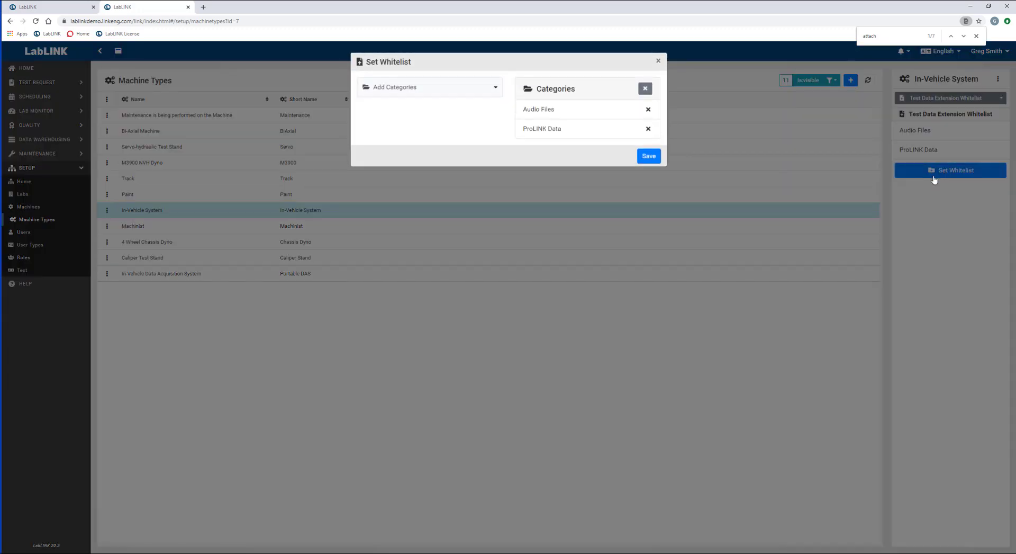
left_click(410, 87)
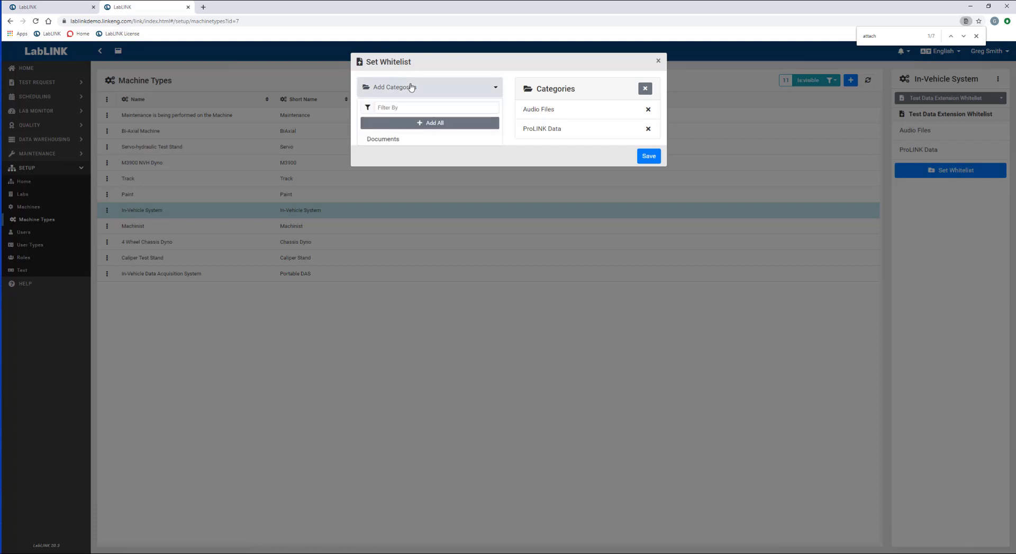
left_click(387, 140)
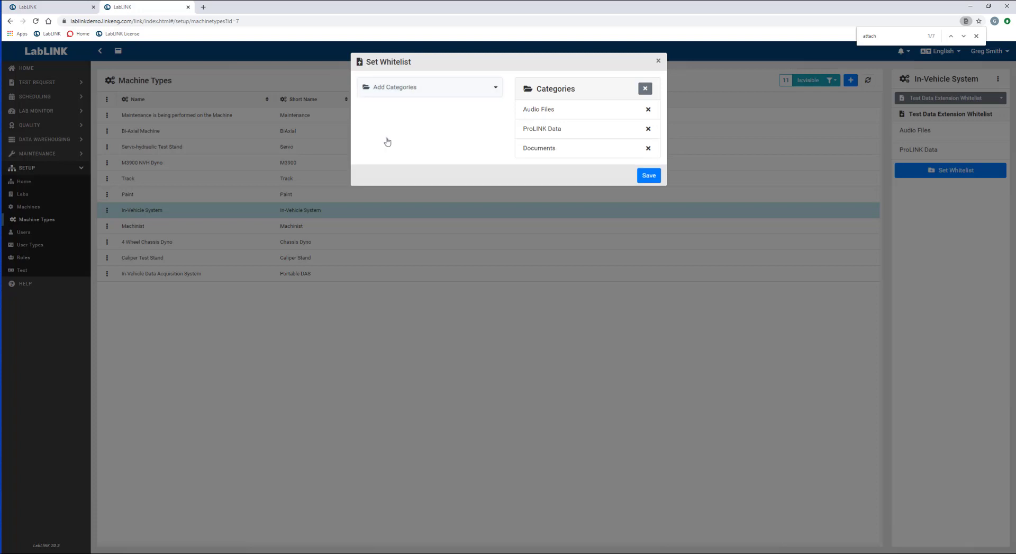
left_click(649, 110)
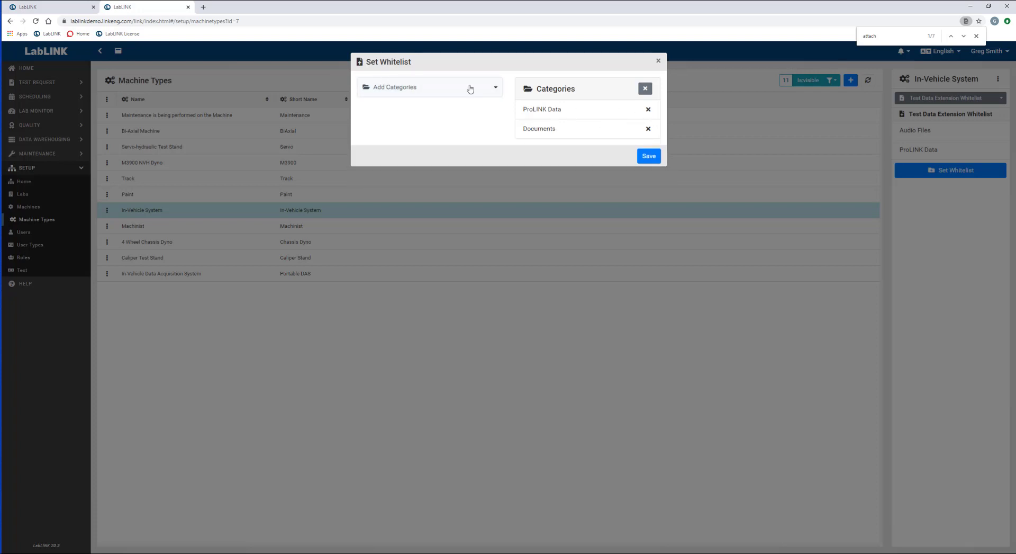
left_click(427, 93)
left_click(388, 140)
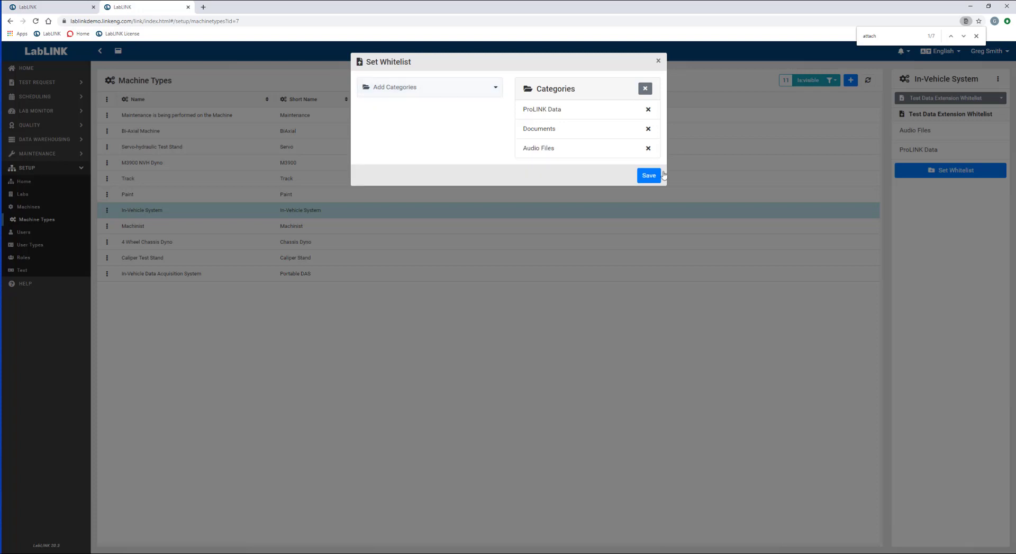
left_click(651, 177)
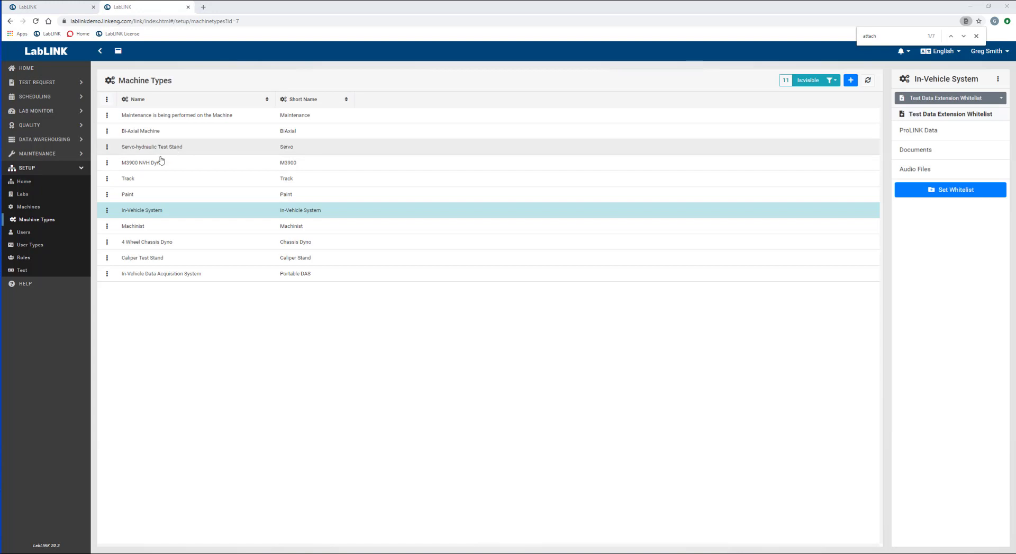
Step: On the Machines page, check that Link Europe In-Vehicle 1 allows test data uploads, then close without changes
left_click(32, 209)
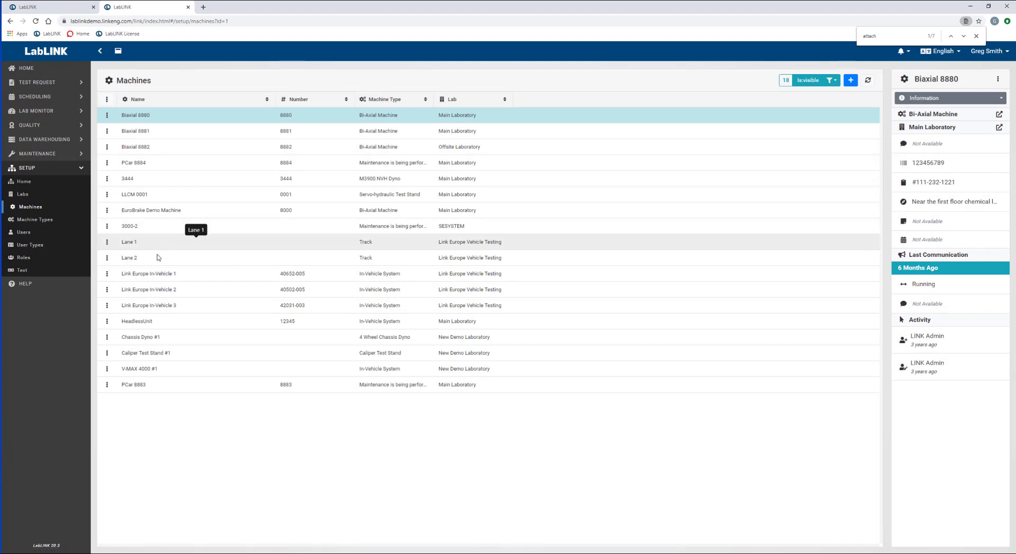
left_click(107, 273)
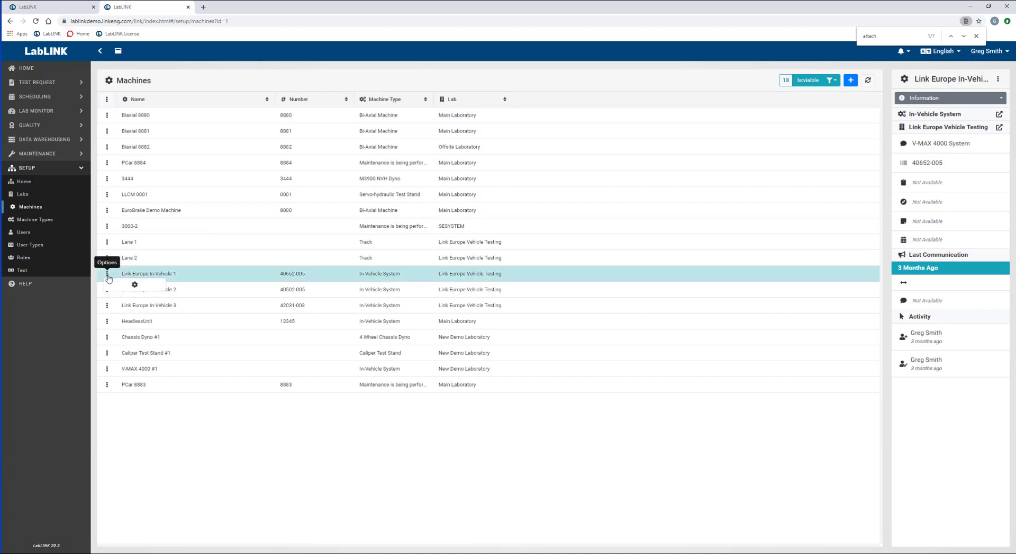
left_click(128, 292)
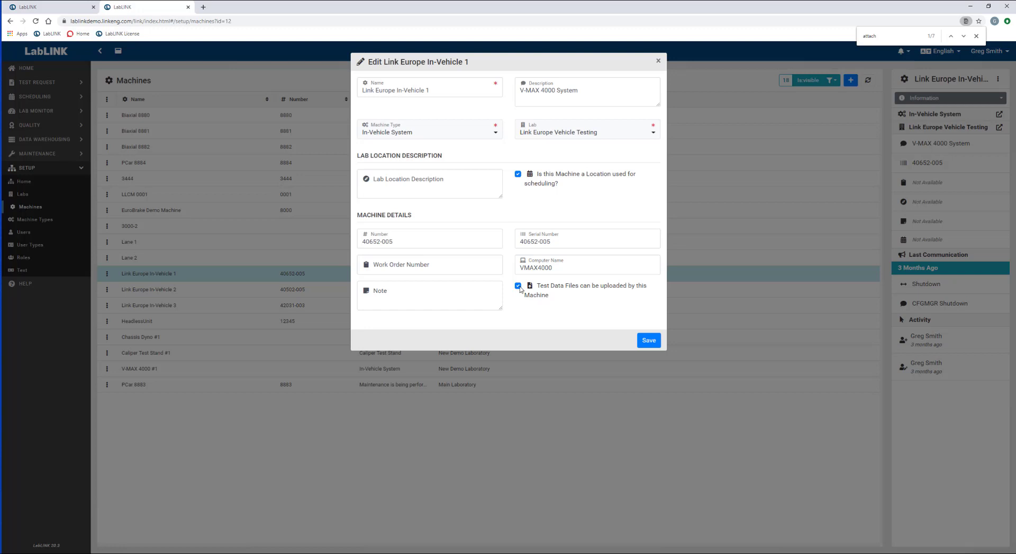
left_click(659, 62)
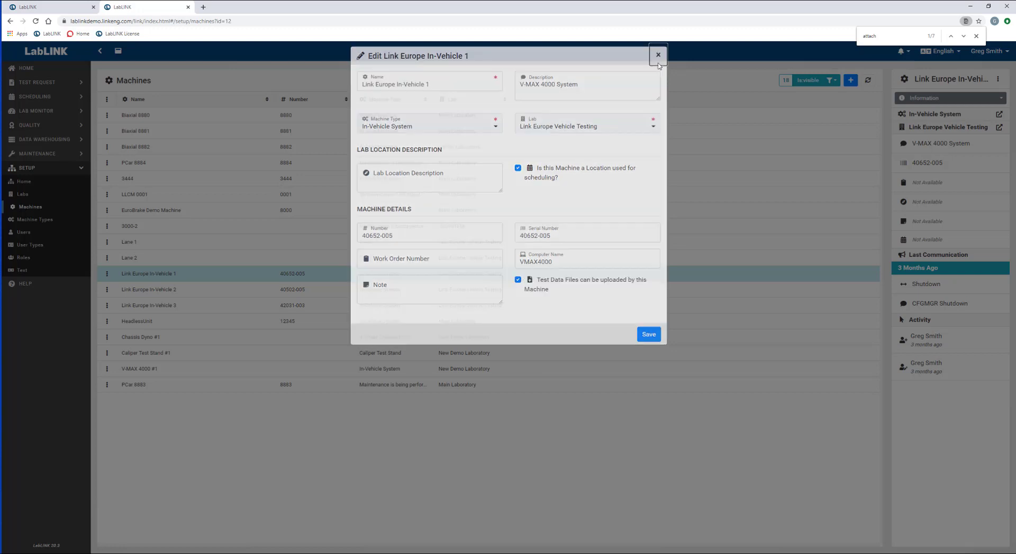